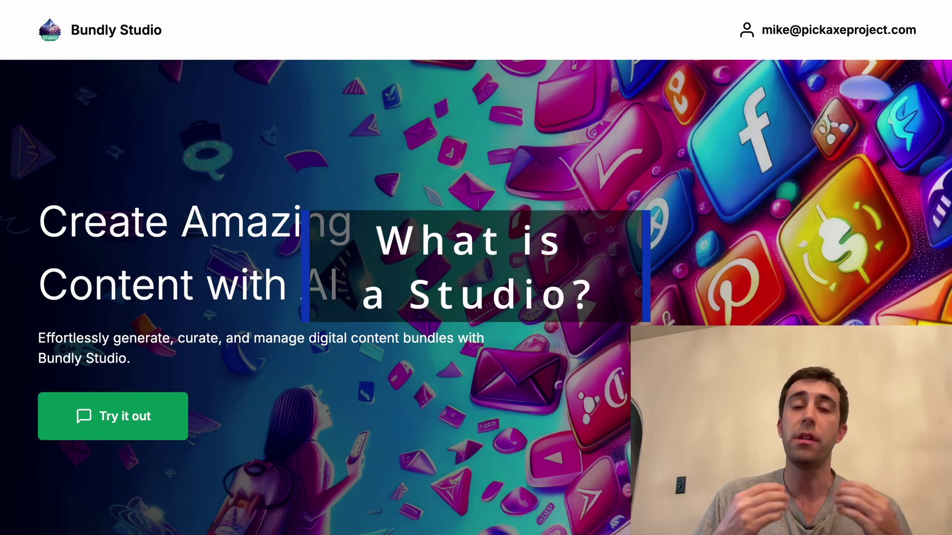
Scroll through the Bundly and inck example studio sites
{"action": "scroll", "coordinate": [476, 267], "scroll_direction": "down", "scroll_amount": 20}
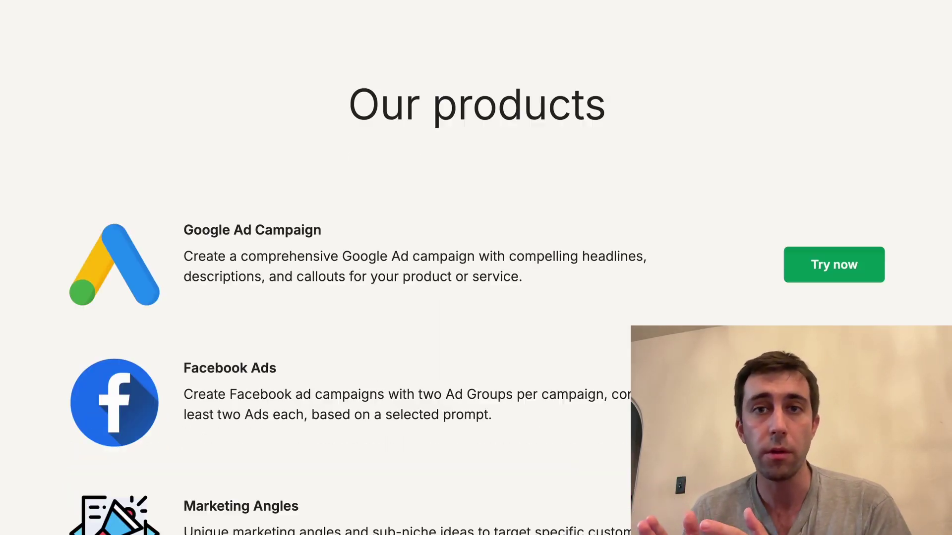
{"action": "scroll", "coordinate": [476, 267], "scroll_direction": "down", "scroll_amount": 2}
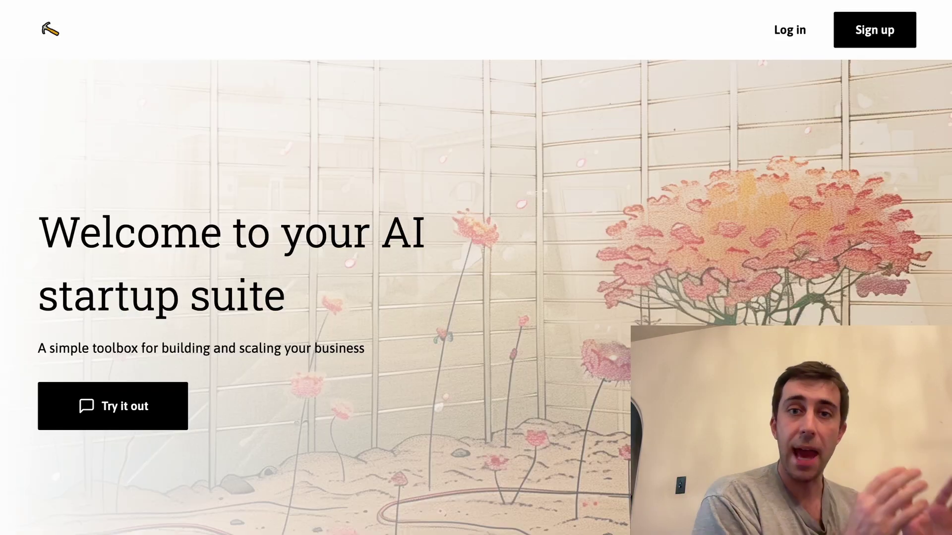
{"action": "scroll", "coordinate": [476, 268], "scroll_direction": "down", "scroll_amount": 10}
{"action": "scroll", "coordinate": [476, 268], "scroll_direction": "down", "scroll_amount": 20}
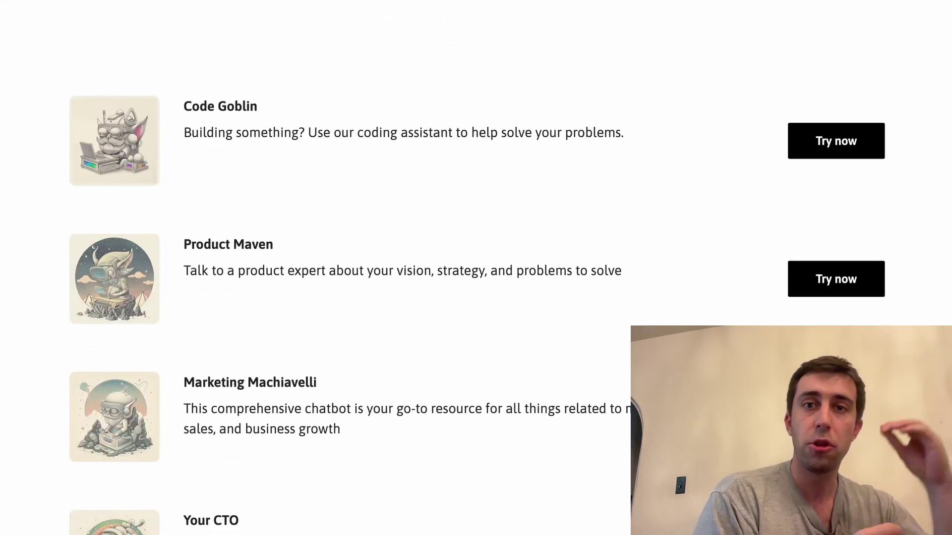
{"action": "scroll", "coordinate": [475, 267], "scroll_direction": "down", "scroll_amount": 1}
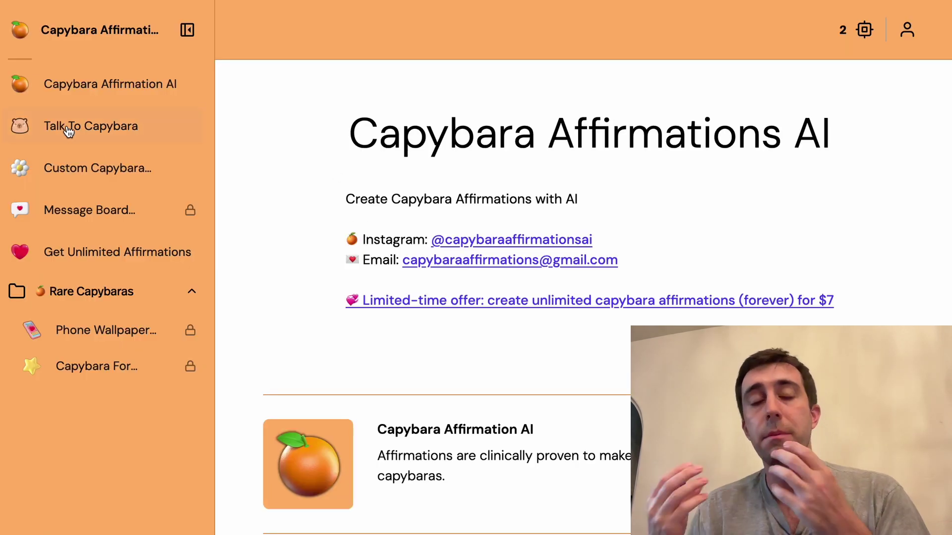
Try the Talk To Capybara tool and coaching course Exercises 2 and 4
{"action": "left_click", "coordinate": [69, 130]}
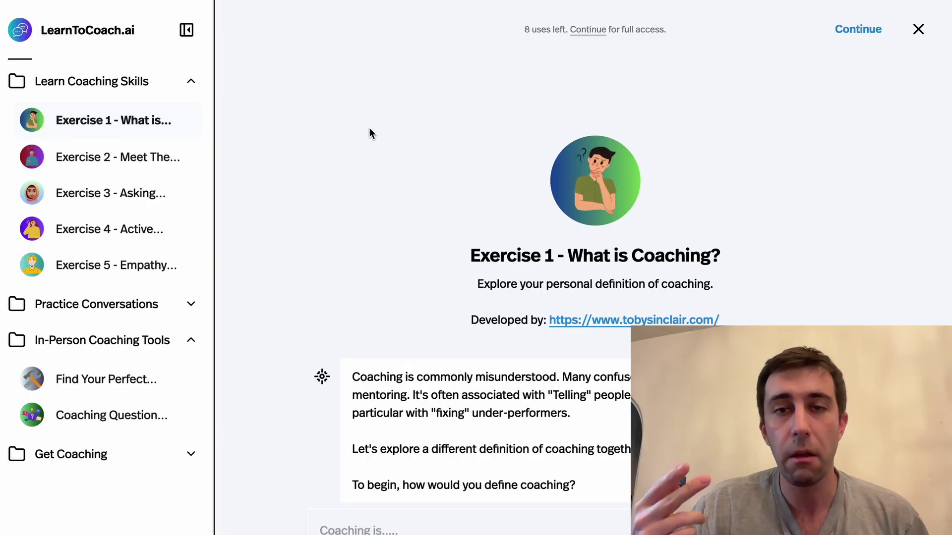
{"action": "left_click", "coordinate": [69, 153]}
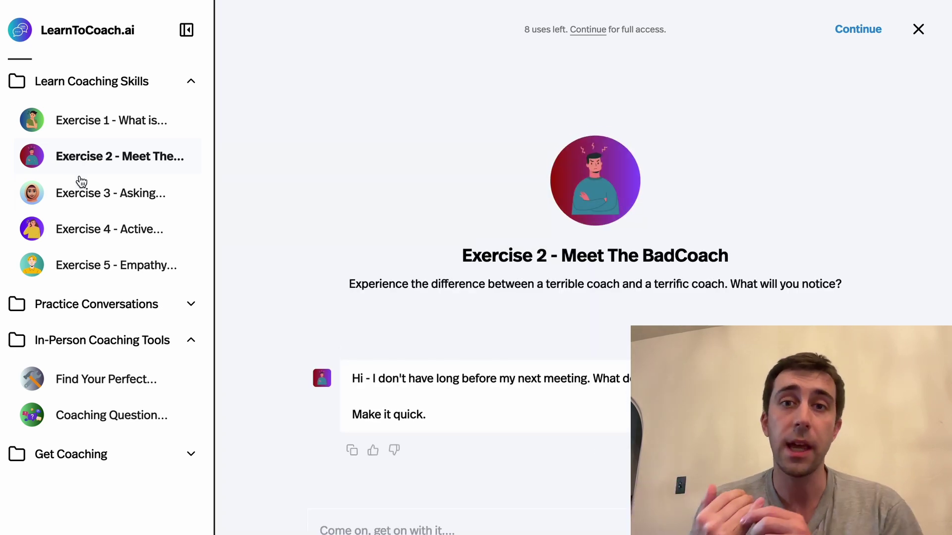
{"action": "left_click", "coordinate": [75, 228]}
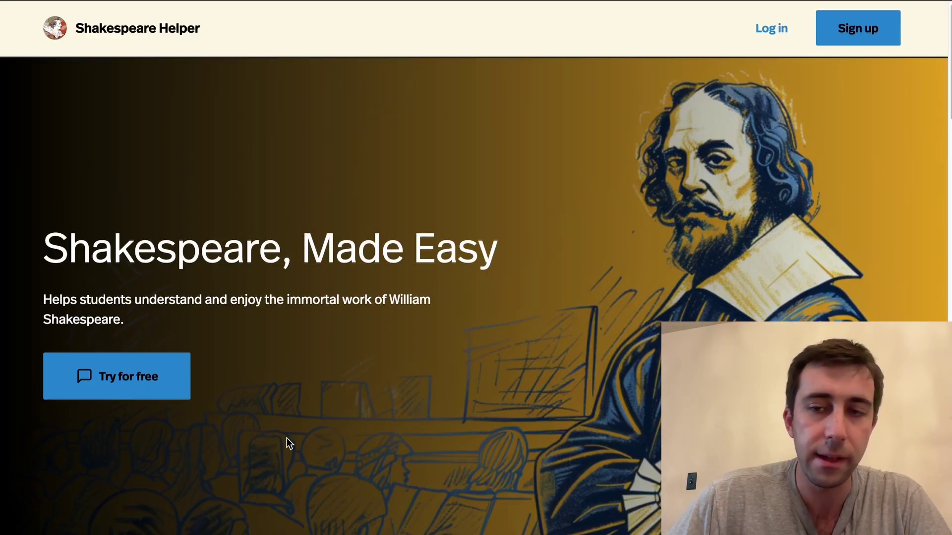
Scroll through the Shakespeare Helper landing page and return to its top
{"action": "scroll", "coordinate": [286, 440], "scroll_direction": "down", "scroll_amount": 5}
{"action": "scroll", "coordinate": [287, 440], "scroll_direction": "down", "scroll_amount": 10}
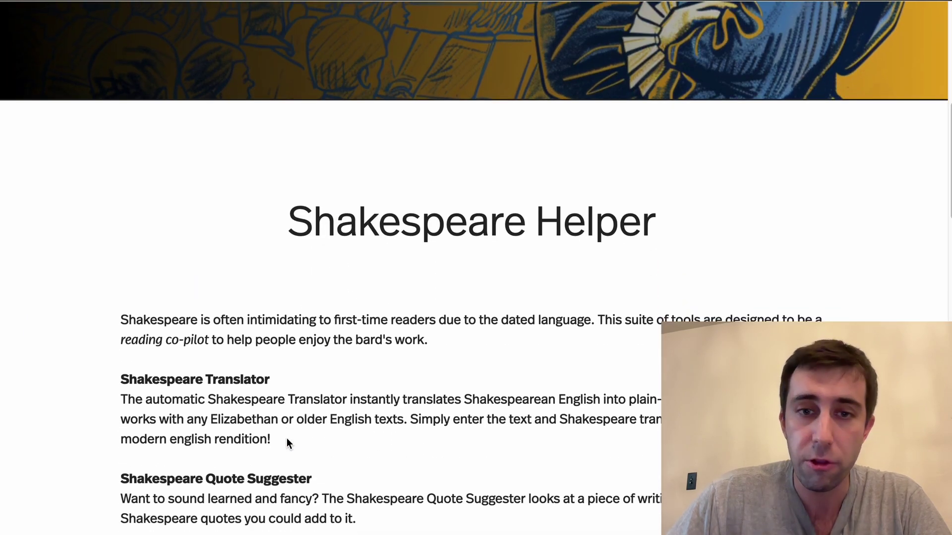
{"action": "scroll", "coordinate": [287, 439], "scroll_direction": "down", "scroll_amount": 7}
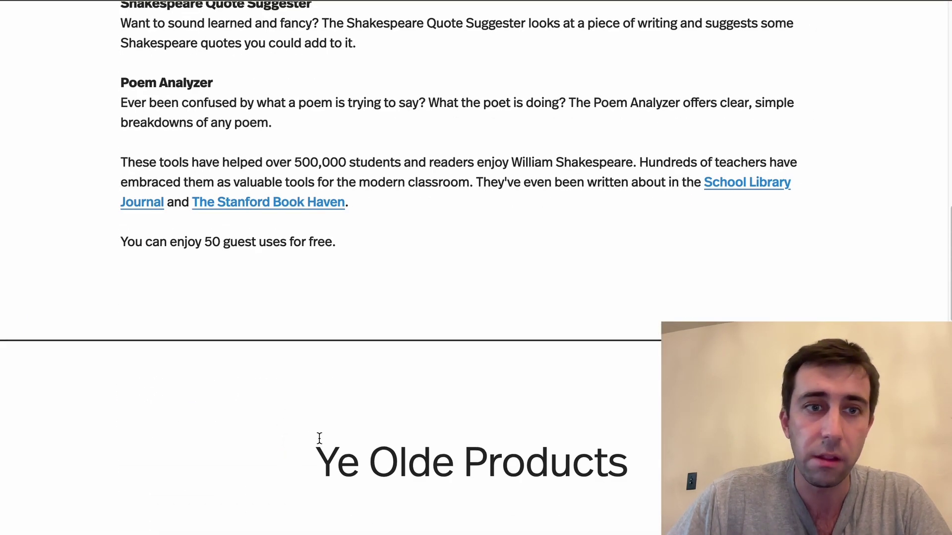
{"action": "scroll", "coordinate": [319, 438], "scroll_direction": "up", "scroll_amount": 15}
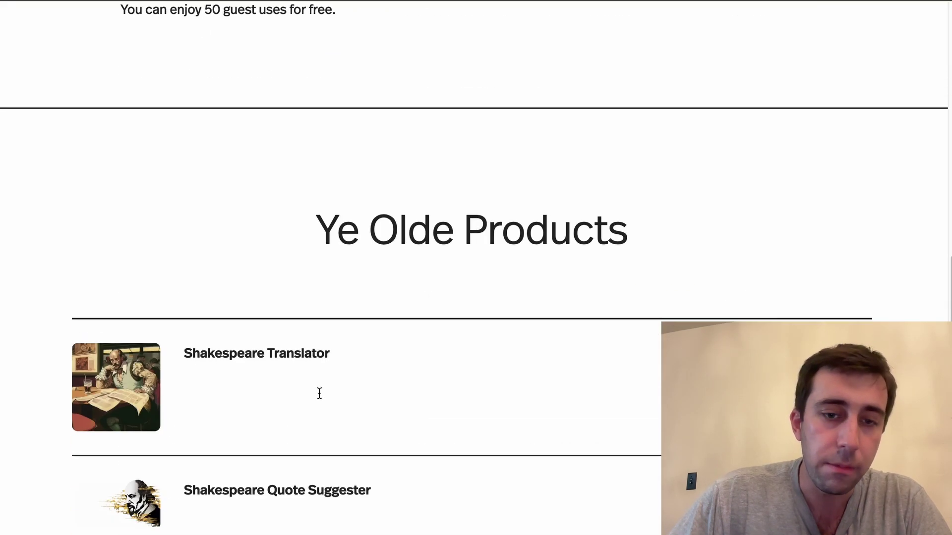
{"action": "scroll", "coordinate": [319, 394], "scroll_direction": "down", "scroll_amount": 3}
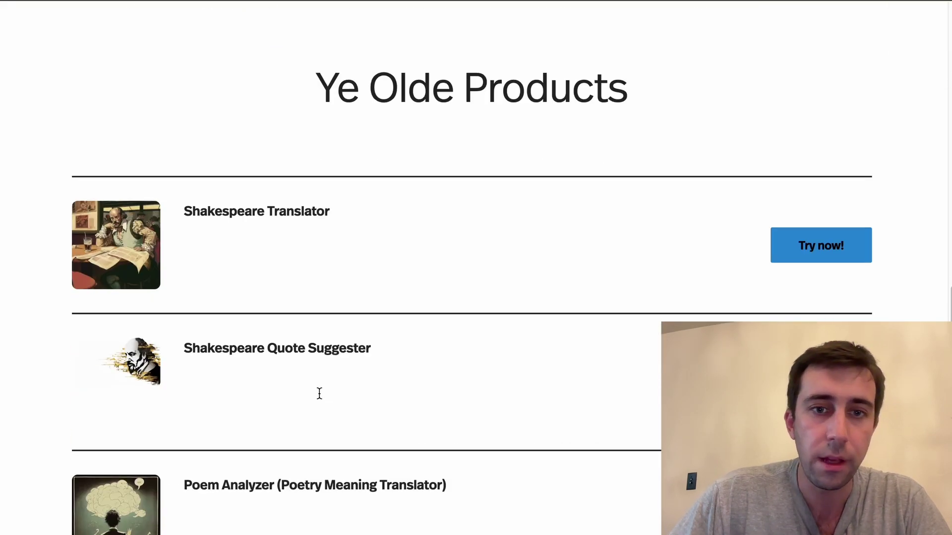
{"action": "scroll", "coordinate": [297, 416], "scroll_direction": "down", "scroll_amount": 2}
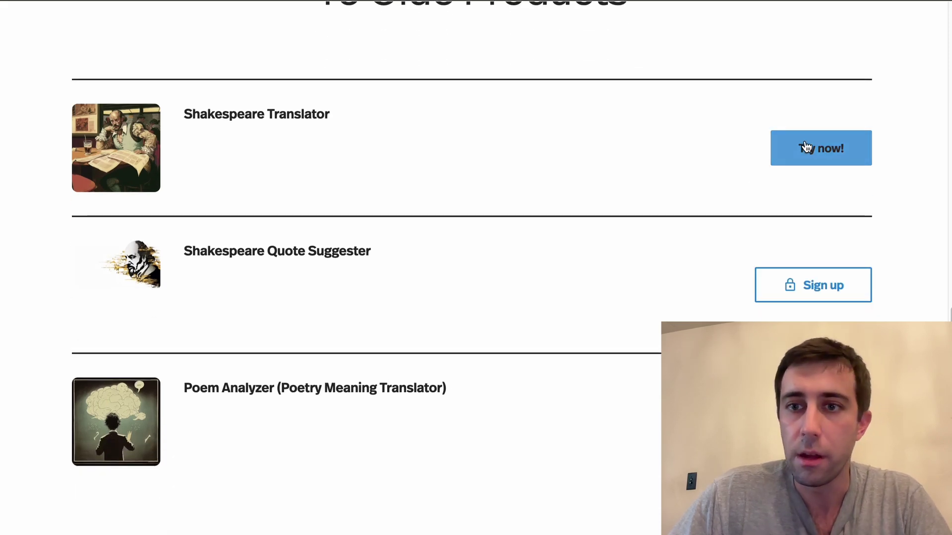
{"action": "scroll", "coordinate": [754, 300], "scroll_direction": "down", "scroll_amount": 10}
{"action": "left_click", "coordinate": [391, 373]}
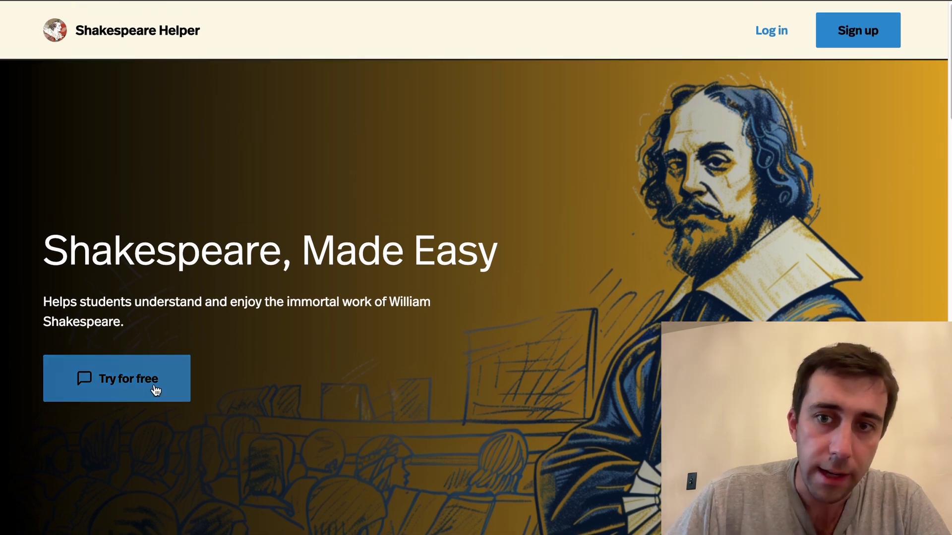
Try the studio for free, opening Shakespeare Translator and the PRO-locked Quote Suggester
{"action": "left_click", "coordinate": [154, 390]}
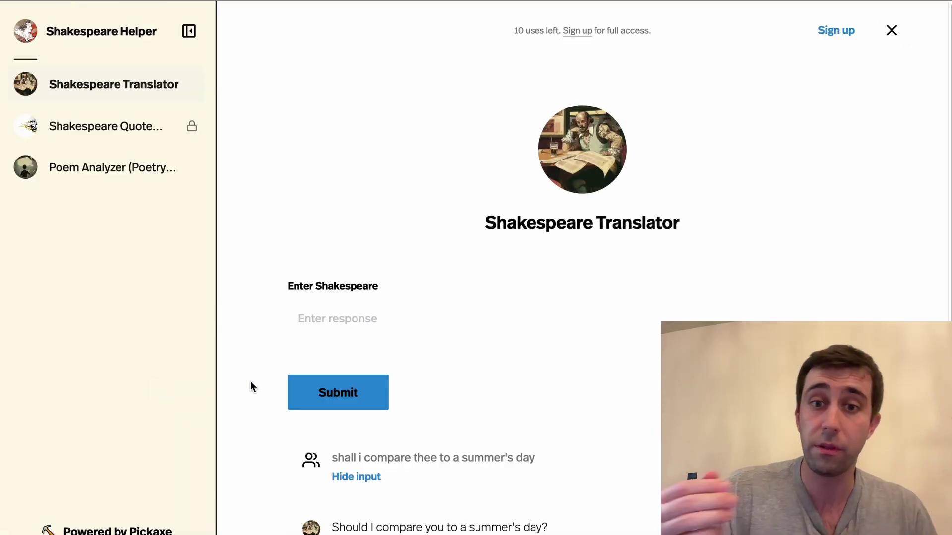
{"action": "left_click", "coordinate": [119, 33]}
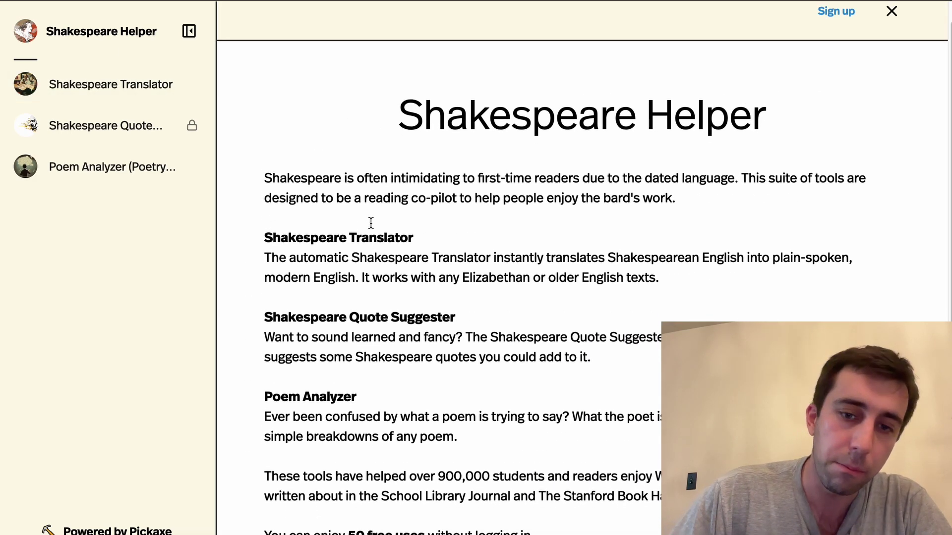
{"action": "left_click", "coordinate": [130, 82]}
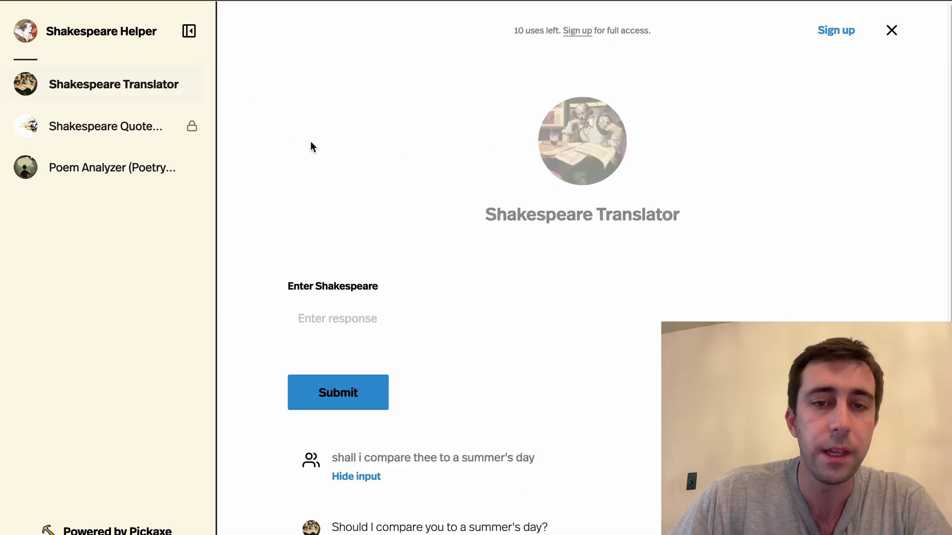
{"action": "left_click", "coordinate": [88, 136]}
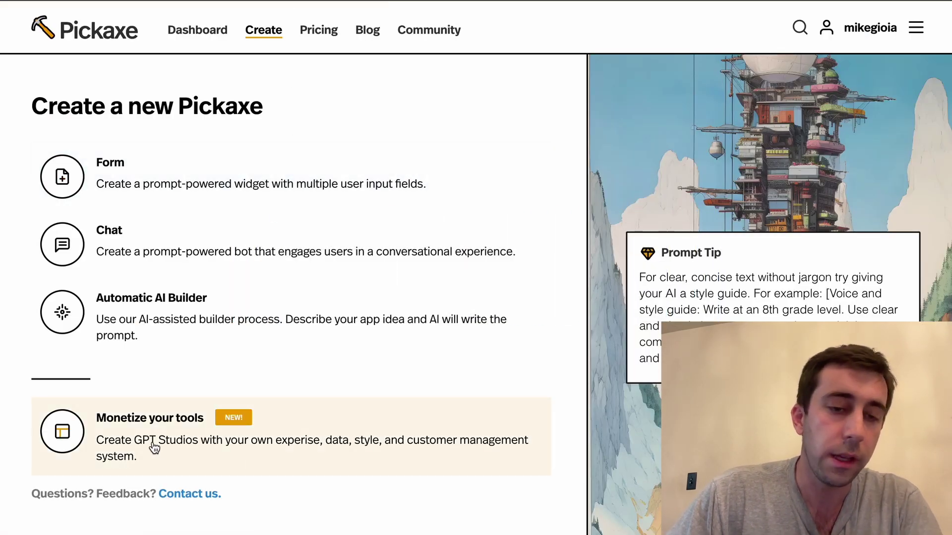
Go to the Dashboard's list of existing studios
{"action": "left_click", "coordinate": [199, 36]}
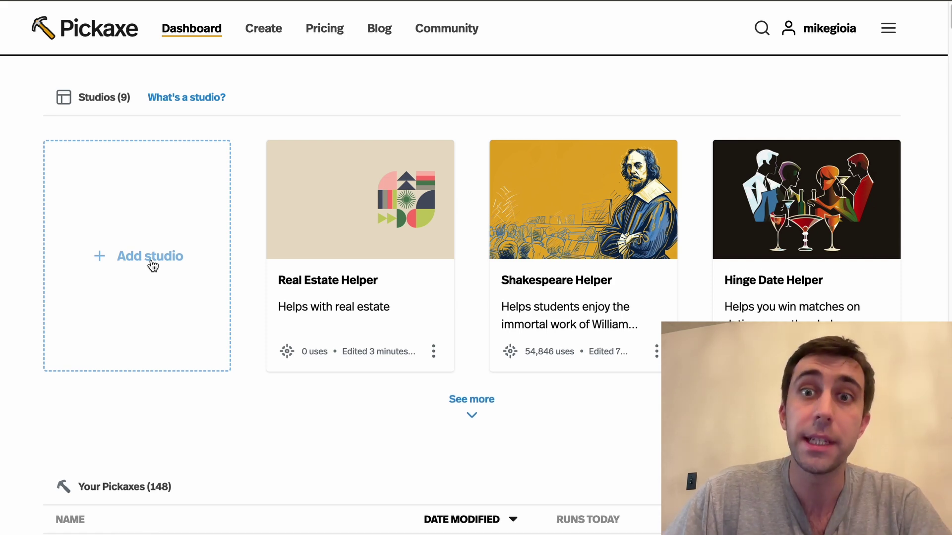
Start a new studio with Property Listings Generator and House Selling Checklist selected
{"action": "left_click", "coordinate": [152, 263]}
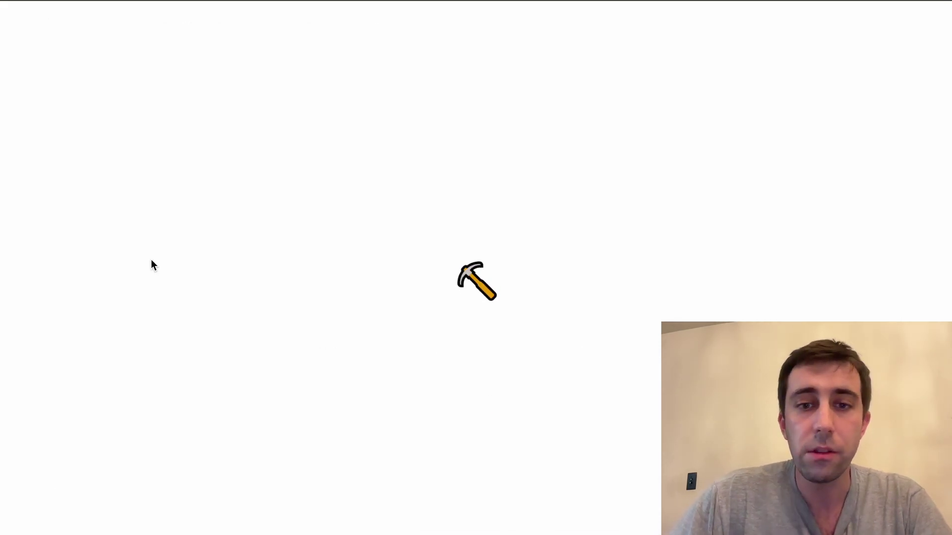
{"action": "scroll", "coordinate": [152, 263], "scroll_direction": "down", "scroll_amount": 2}
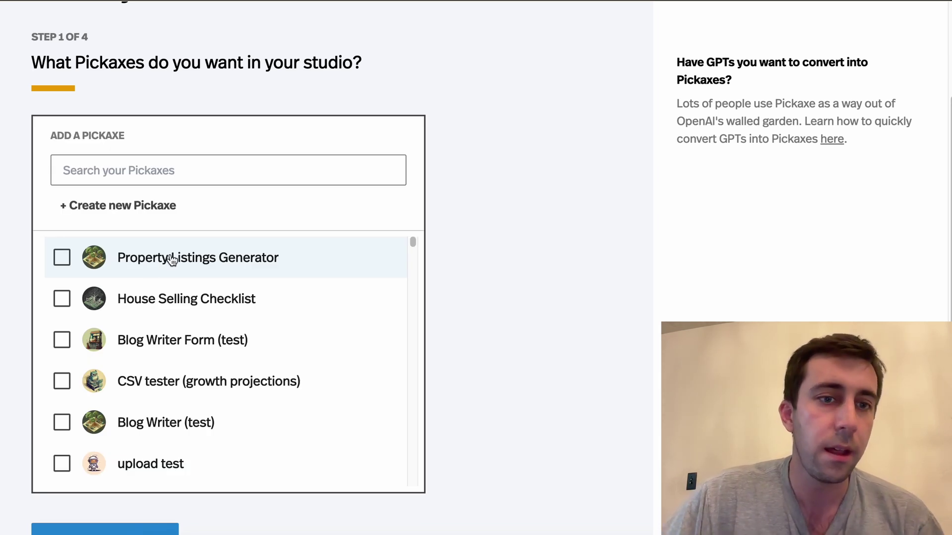
{"action": "left_click", "coordinate": [61, 259]}
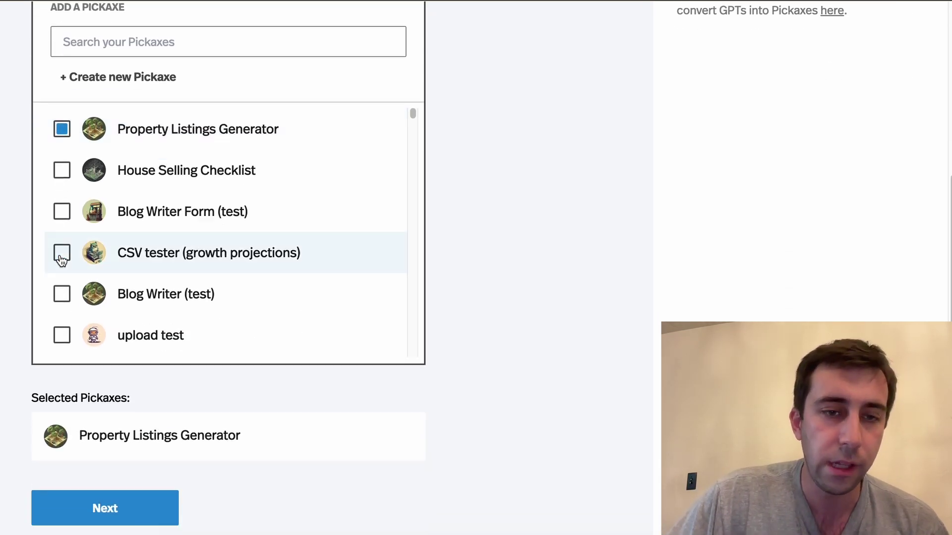
{"action": "left_click", "coordinate": [59, 172]}
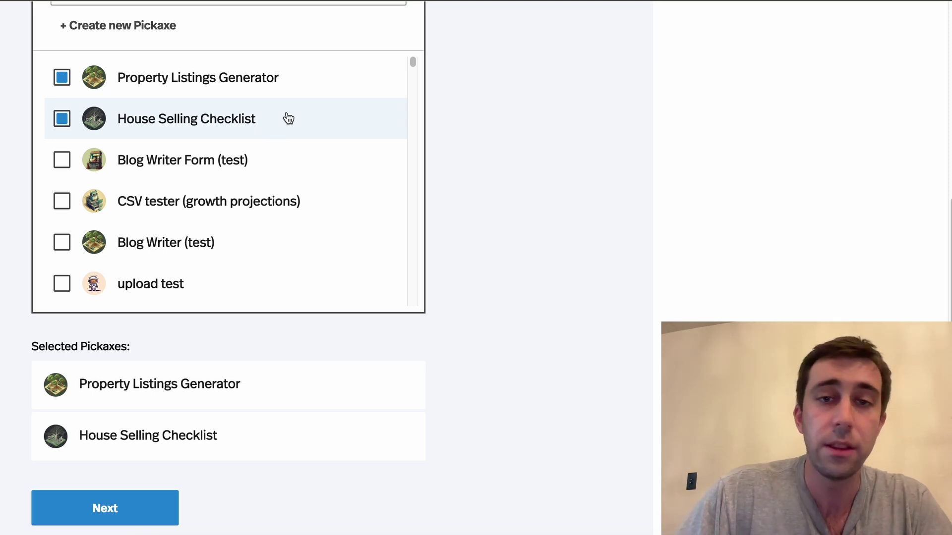
{"action": "scroll", "coordinate": [284, 119], "scroll_direction": "down", "scroll_amount": 1}
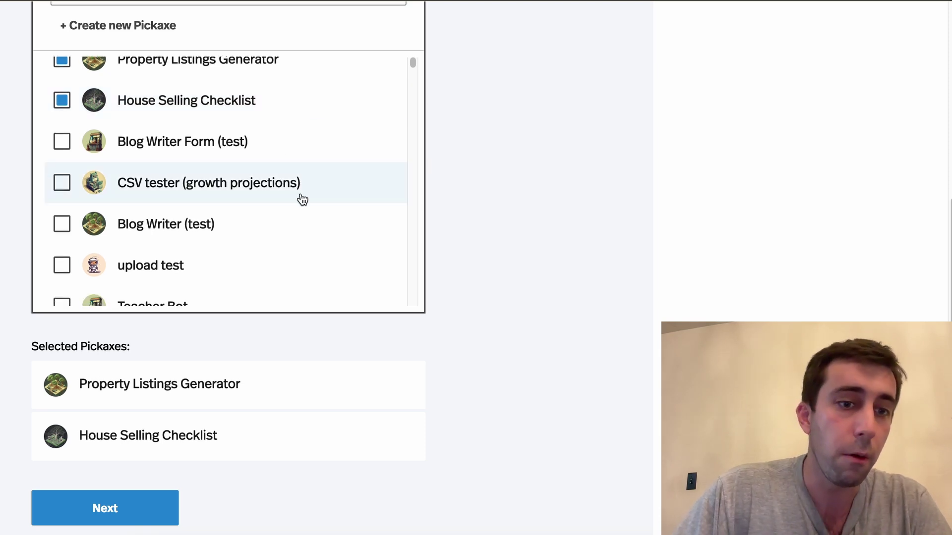
Name the studio 'Real Estate Helper', described as 'It helps with real estate stuff using AI'
{"action": "left_click", "coordinate": [130, 508]}
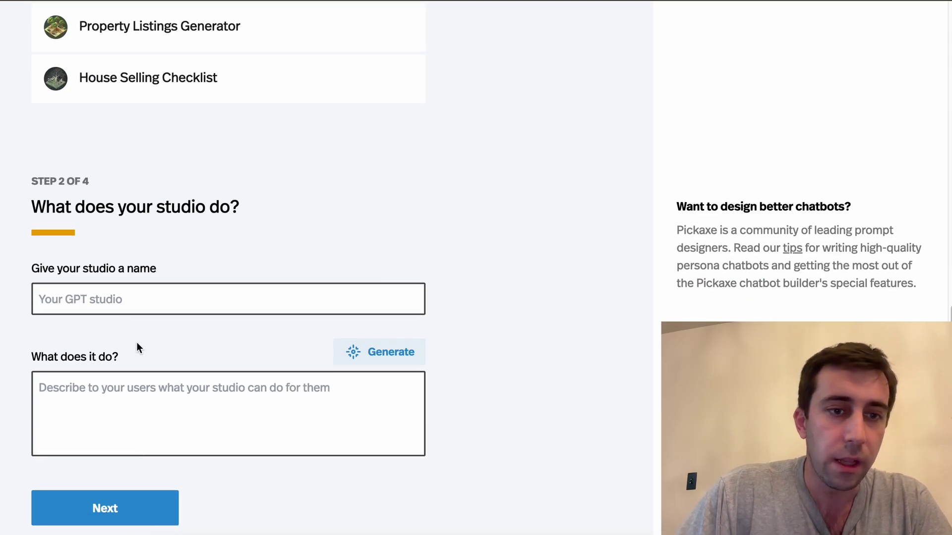
{"action": "type", "text": "Real Esate"}
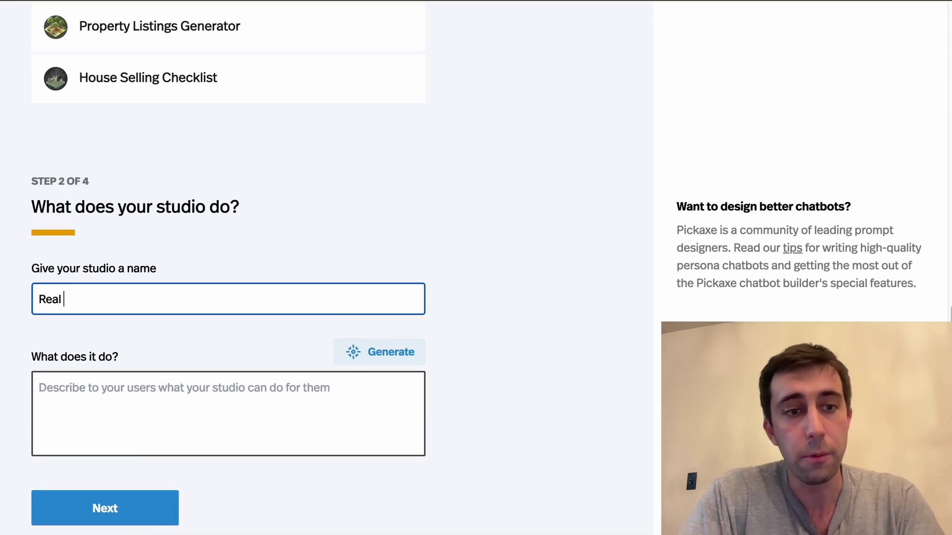
{"action": "key", "text": "BackSpace"}
{"action": "key", "text": "BackSpace"}
{"action": "type", "text": "te Helpe"}
{"action": "left_click", "coordinate": [113, 376]}
{"action": "type", "text": "It helps"}
{"action": "type", "text": " with r"}
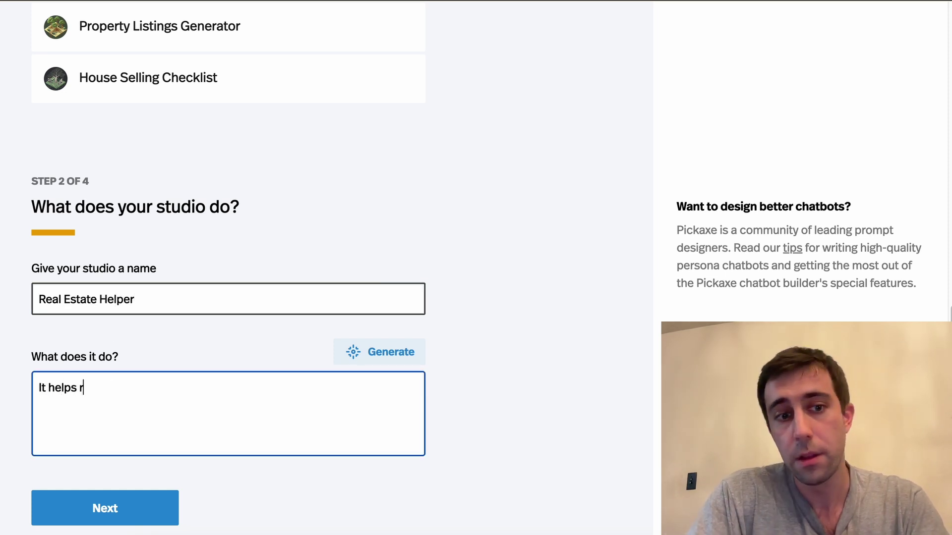
{"action": "type", "text": "e"}
{"action": "key", "text": "BackSpace"}
{"action": "key", "text": "BackSpace"}
{"action": "type", "text": "with real esta"}
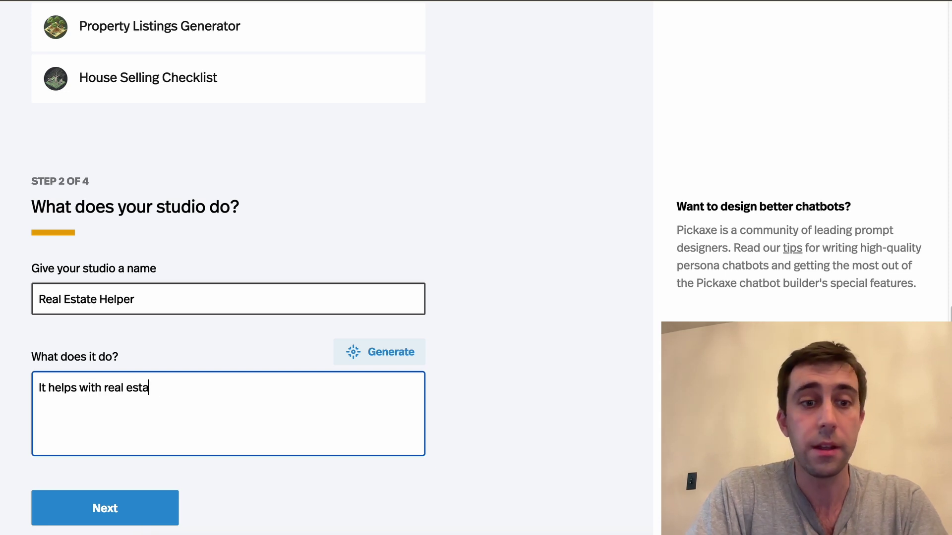
{"action": "type", "text": "te stuff using AI"}
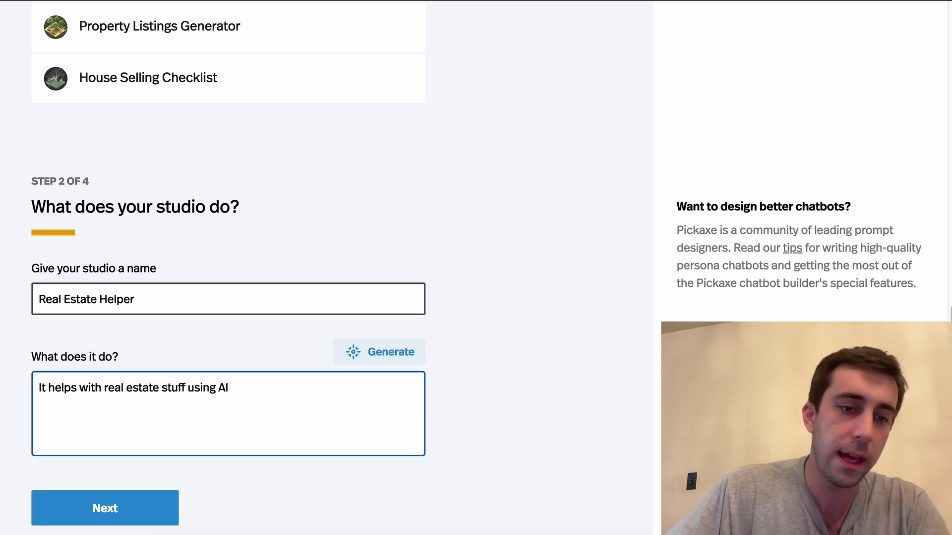
{"action": "left_click", "coordinate": [113, 509]}
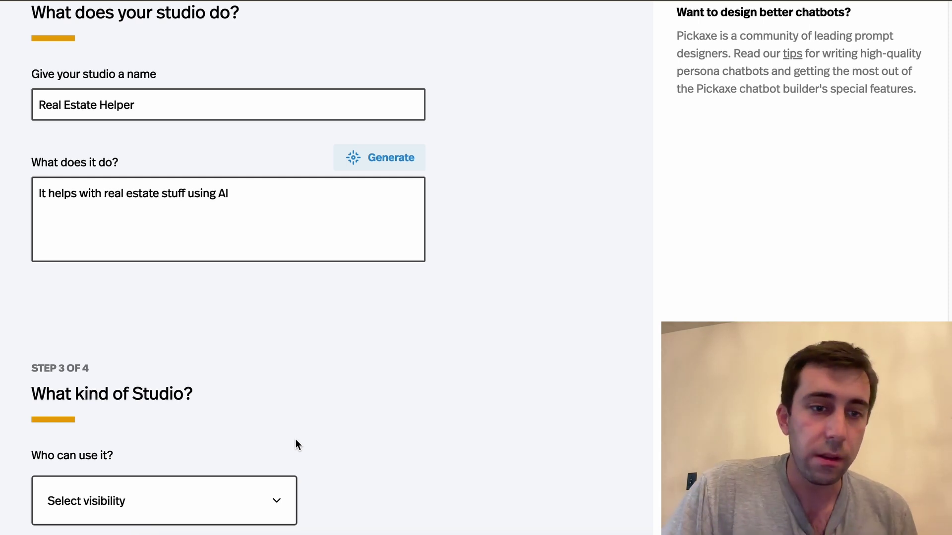
Set 'Who can use it?' to Public and the charge type to Subscription
{"action": "left_click", "coordinate": [272, 500]}
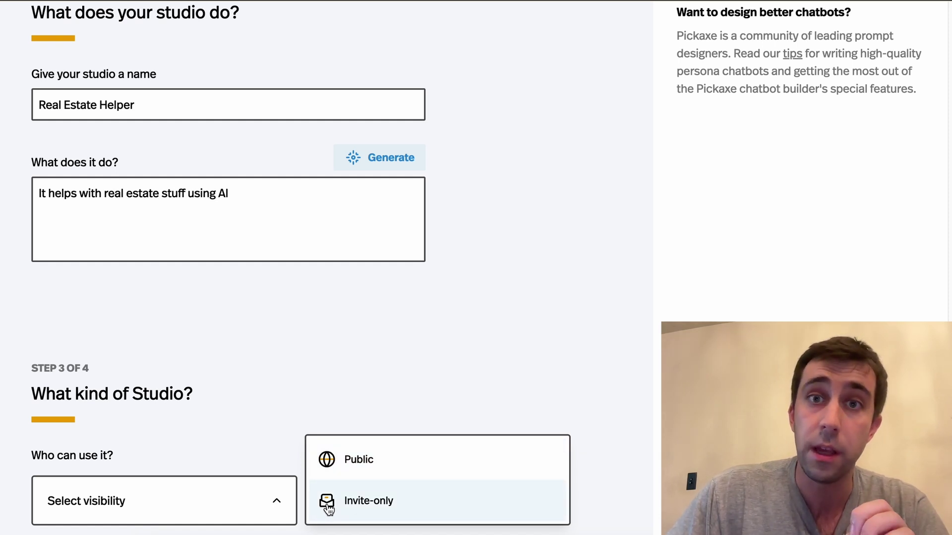
{"action": "left_click", "coordinate": [320, 458]}
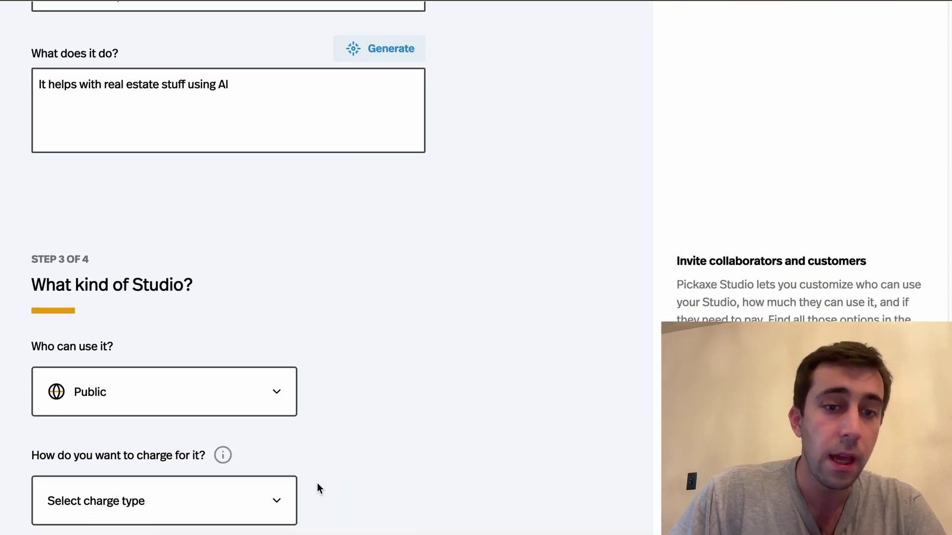
{"action": "left_click", "coordinate": [280, 501]}
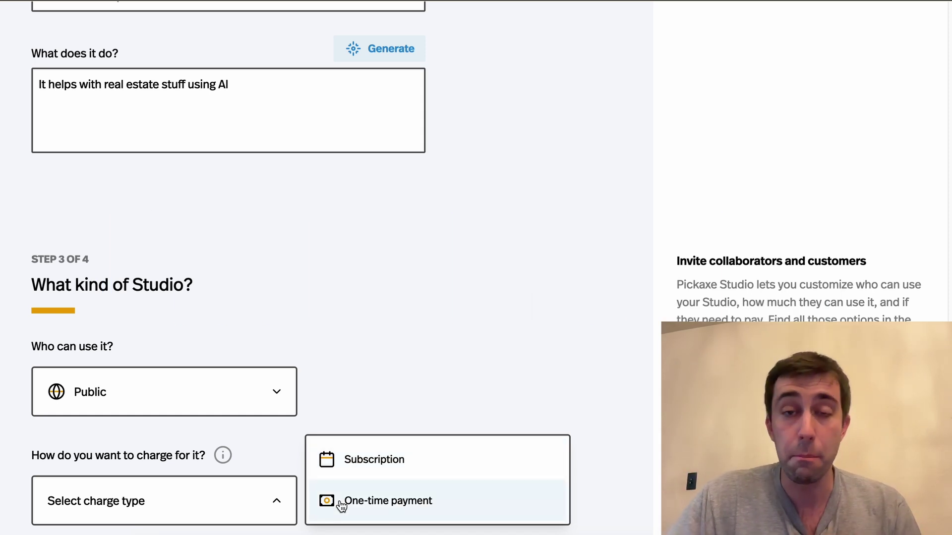
{"action": "left_click", "coordinate": [354, 461]}
{"action": "scroll", "coordinate": [353, 470], "scroll_direction": "down", "scroll_amount": 8}
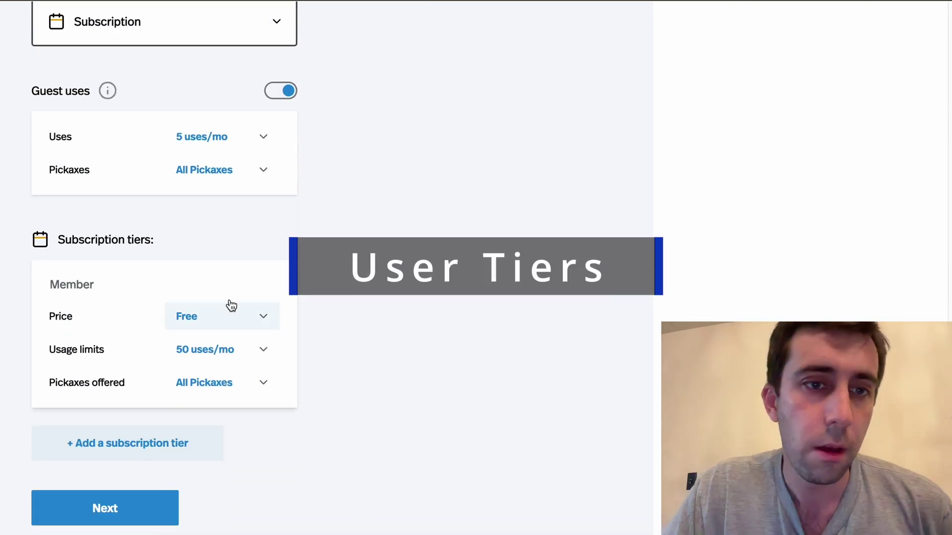
Restrict guest uses to Property Listings Generator by excluding House Selling Checklist
{"action": "mouse_move", "coordinate": [111, 92]}
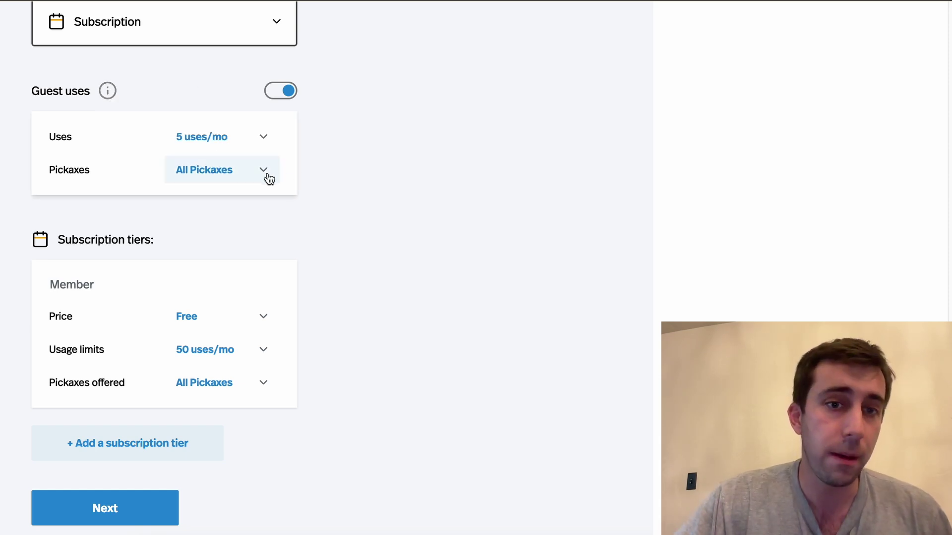
{"action": "left_click", "coordinate": [276, 175]}
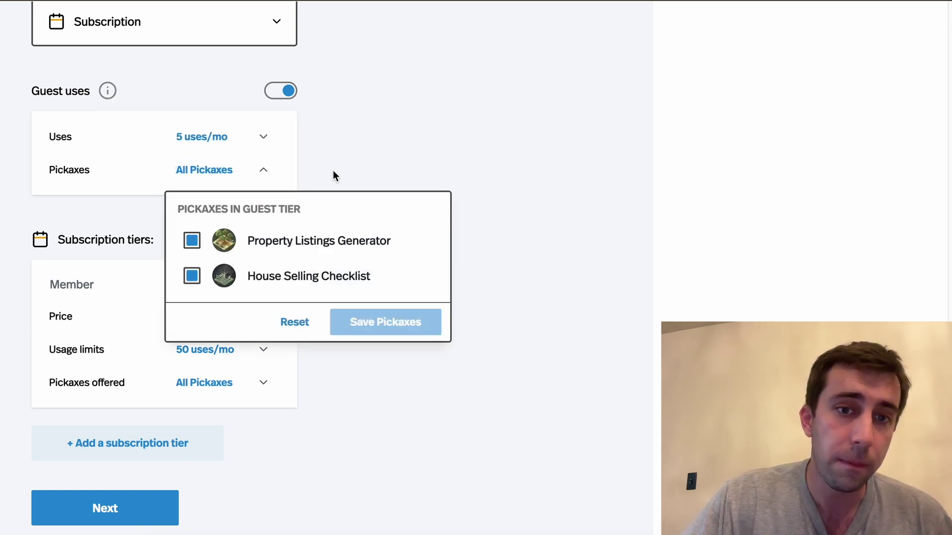
{"action": "left_click", "coordinate": [192, 279]}
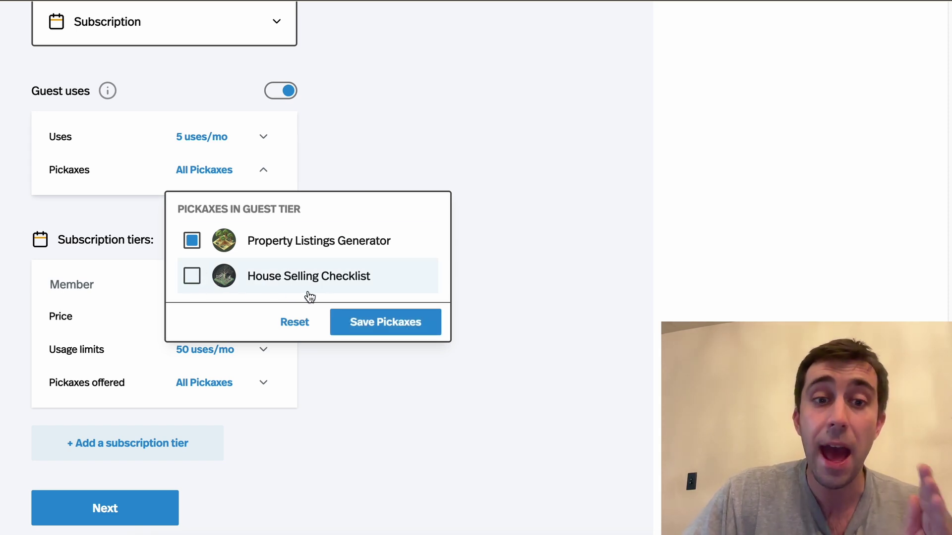
{"action": "left_click", "coordinate": [375, 323]}
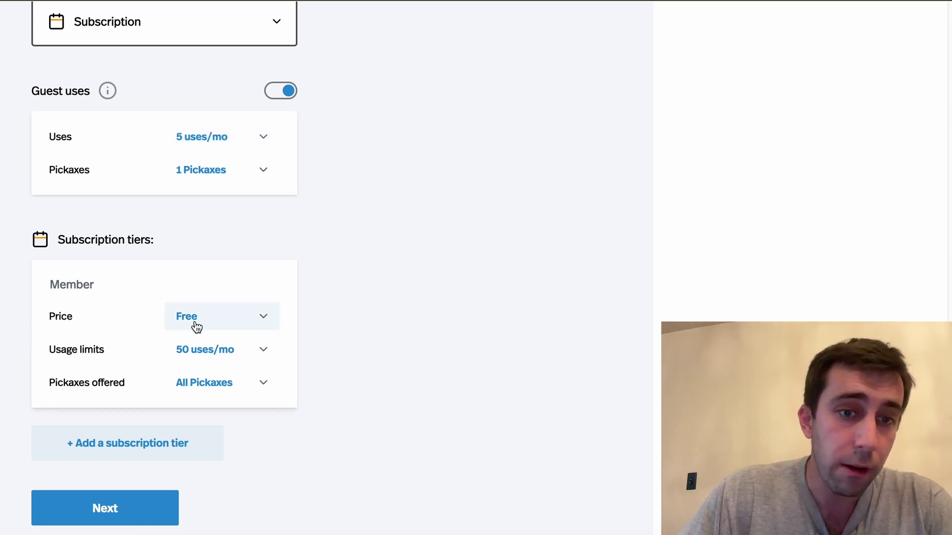
Cap the Member tier at 10 uses/mo and add a $25/mo tier with 100 uses
{"action": "left_click", "coordinate": [212, 353]}
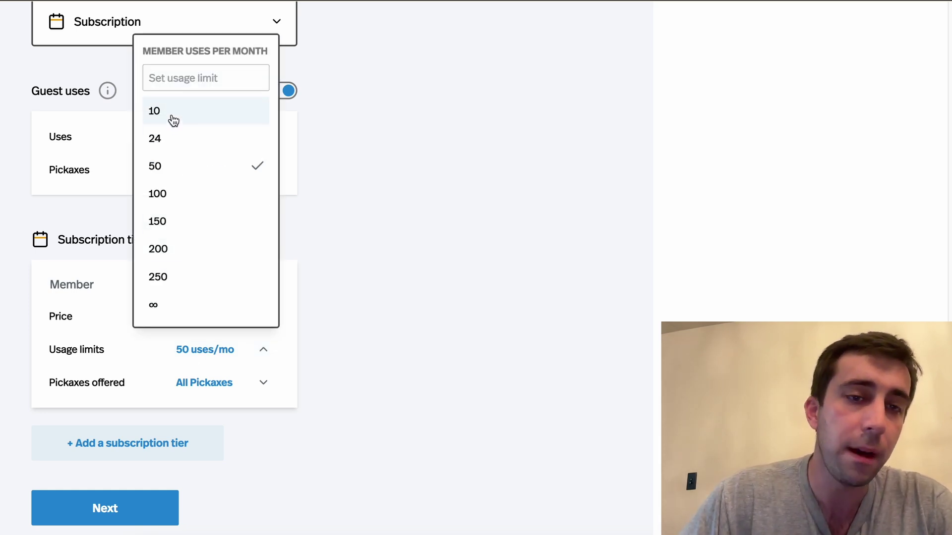
{"action": "left_click", "coordinate": [370, 293]}
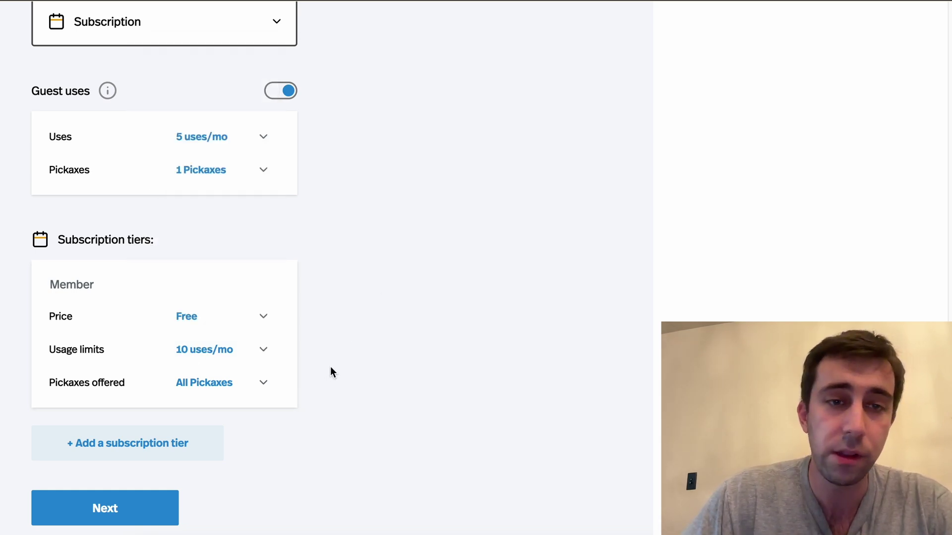
{"action": "left_click", "coordinate": [174, 443]}
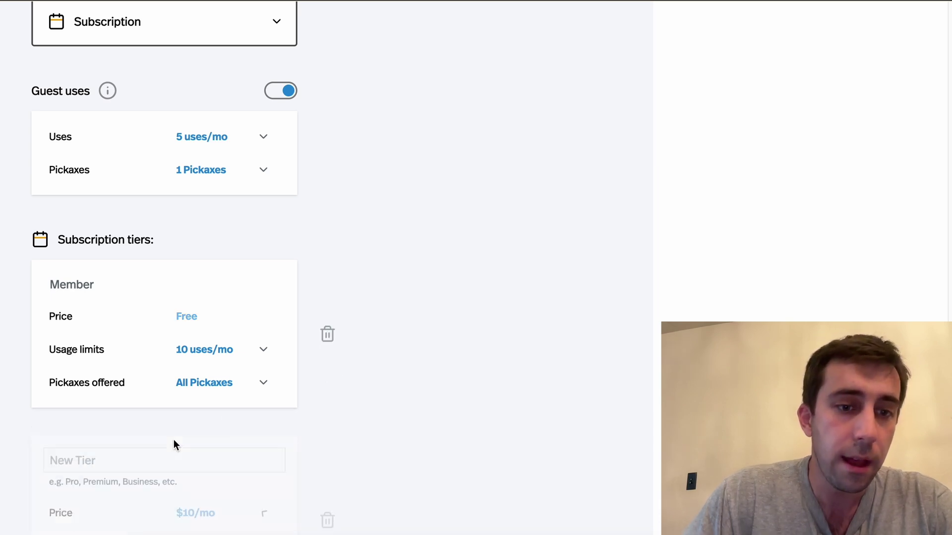
{"action": "scroll", "coordinate": [317, 347], "scroll_direction": "down", "scroll_amount": 3}
{"action": "left_click", "coordinate": [231, 361]}
{"action": "left_click", "coordinate": [168, 166]}
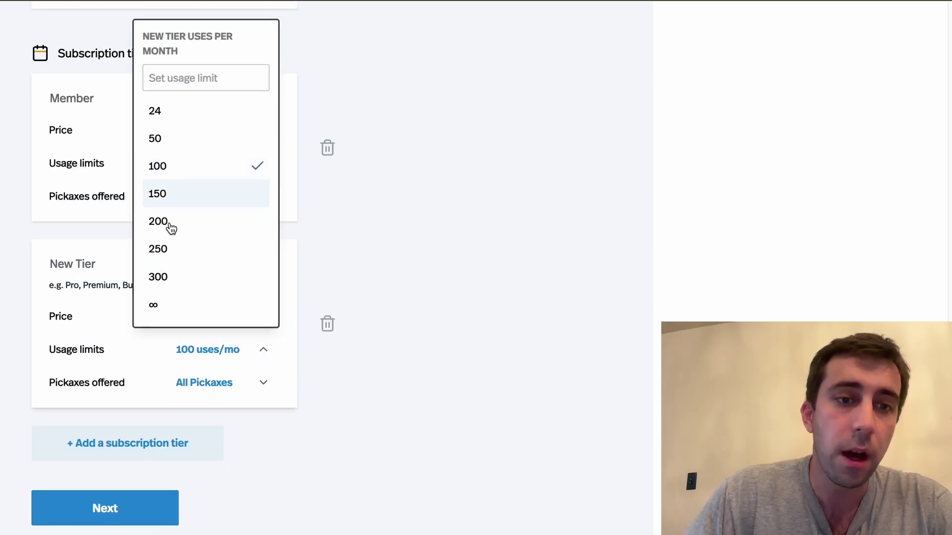
{"action": "left_click", "coordinate": [463, 253]}
{"action": "left_click", "coordinate": [197, 320]}
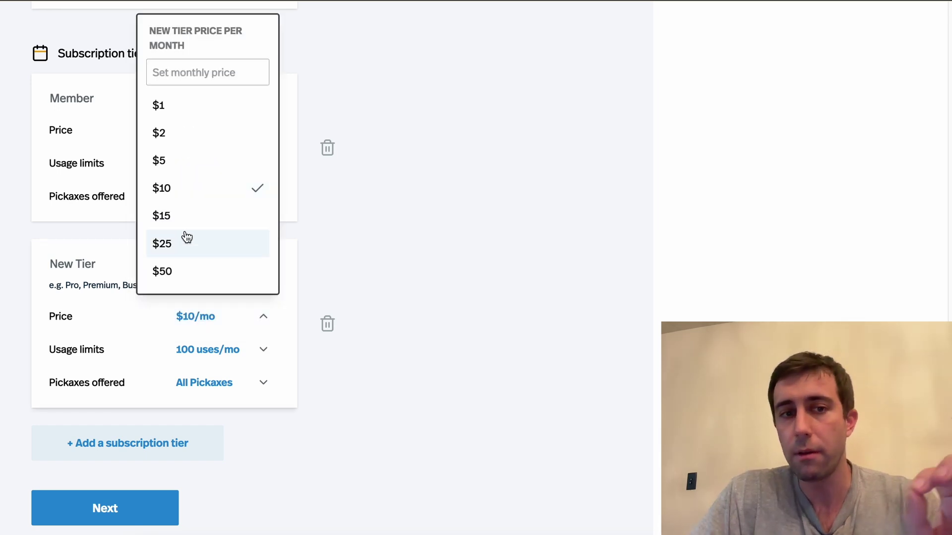
{"action": "left_click", "coordinate": [405, 272]}
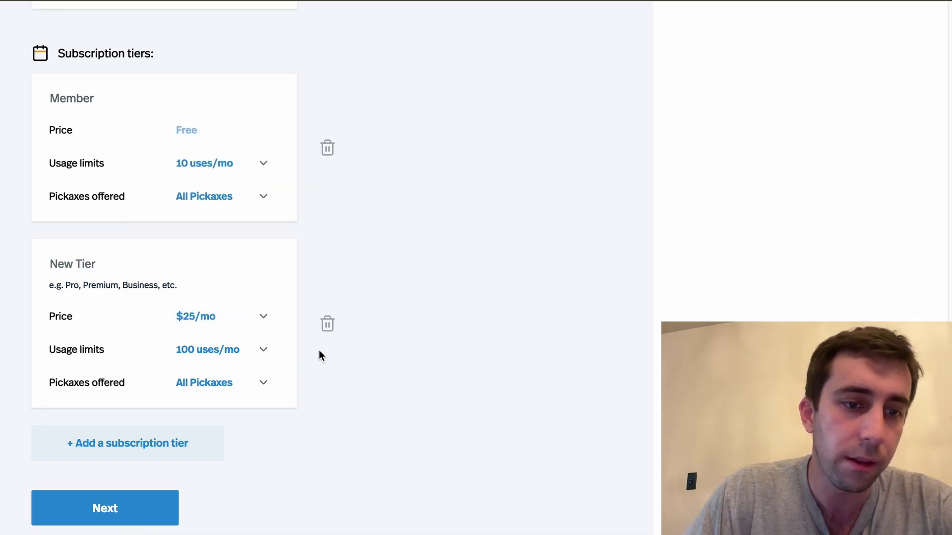
Move past the Stripe Connect account step without choosing a payment account
{"action": "left_click", "coordinate": [132, 509]}
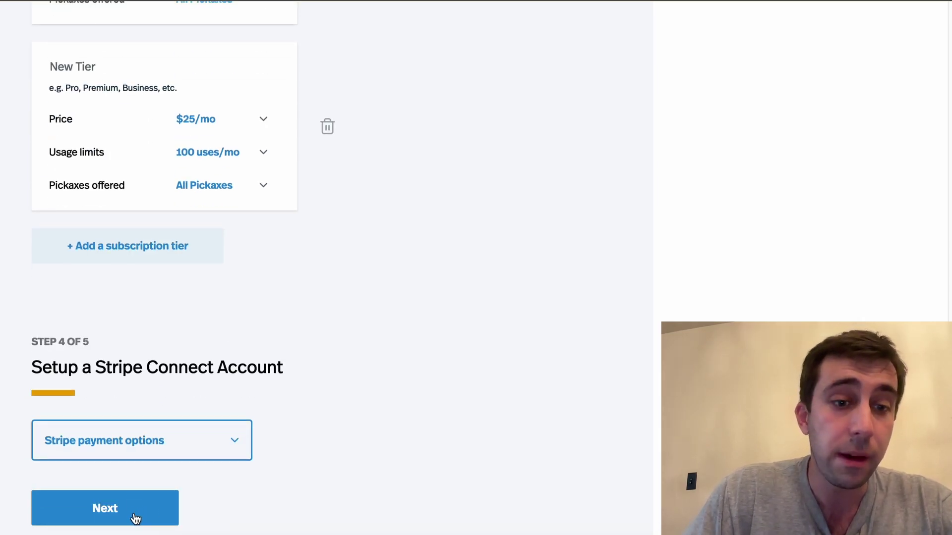
{"action": "left_click", "coordinate": [243, 438]}
{"action": "left_click", "coordinate": [271, 490]}
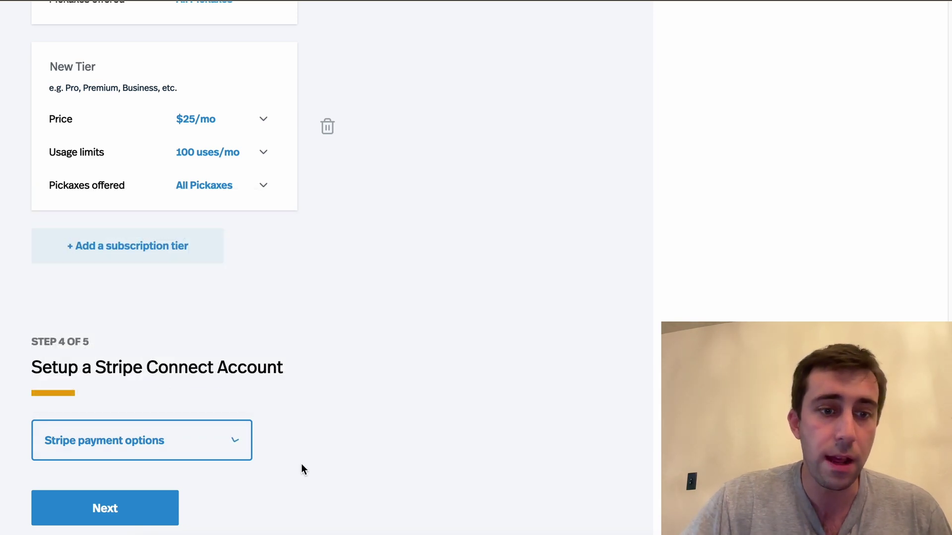
{"action": "left_click", "coordinate": [128, 516]}
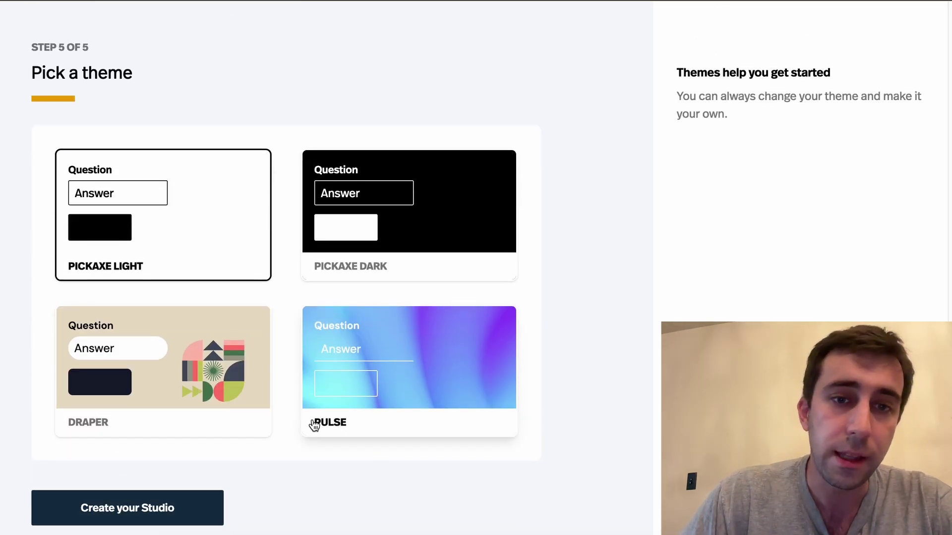
Choose the Draper theme and create the studio
{"action": "left_click", "coordinate": [244, 396]}
{"action": "left_click", "coordinate": [183, 518]}
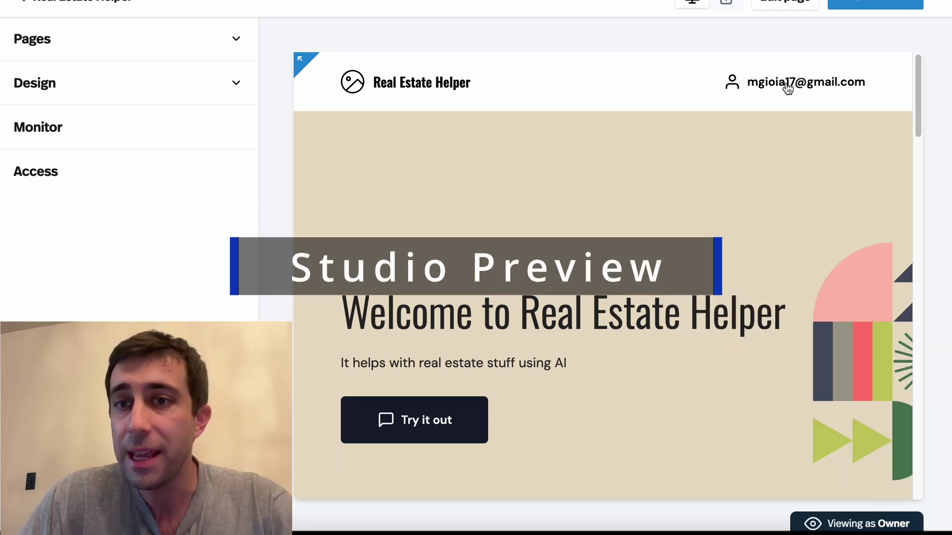
{"action": "left_click", "coordinate": [865, 521]}
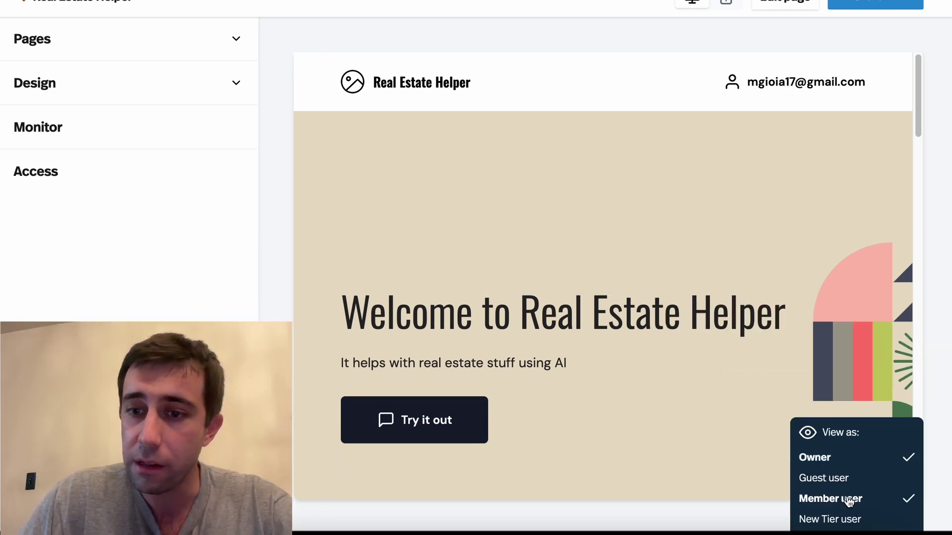
{"action": "left_click", "coordinate": [846, 498]}
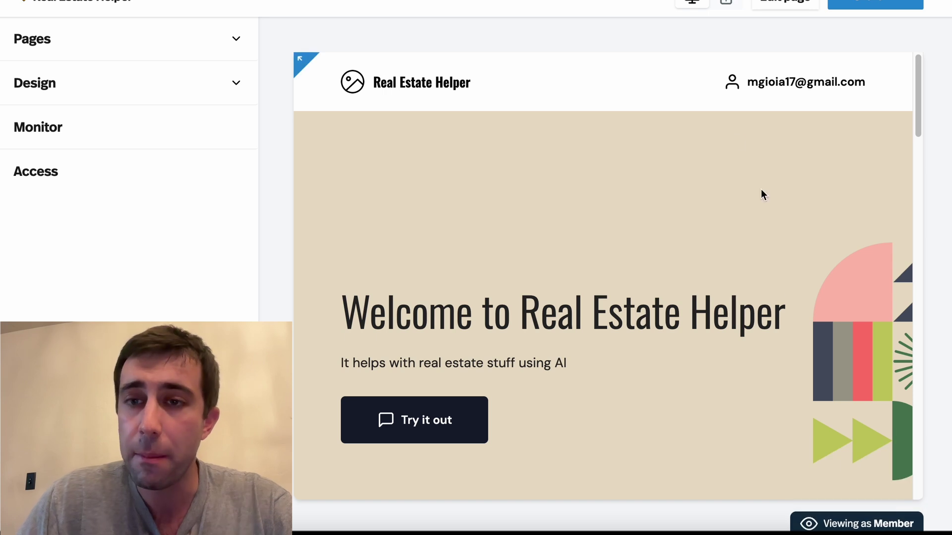
{"action": "left_click", "coordinate": [856, 524]}
{"action": "left_click", "coordinate": [844, 477]}
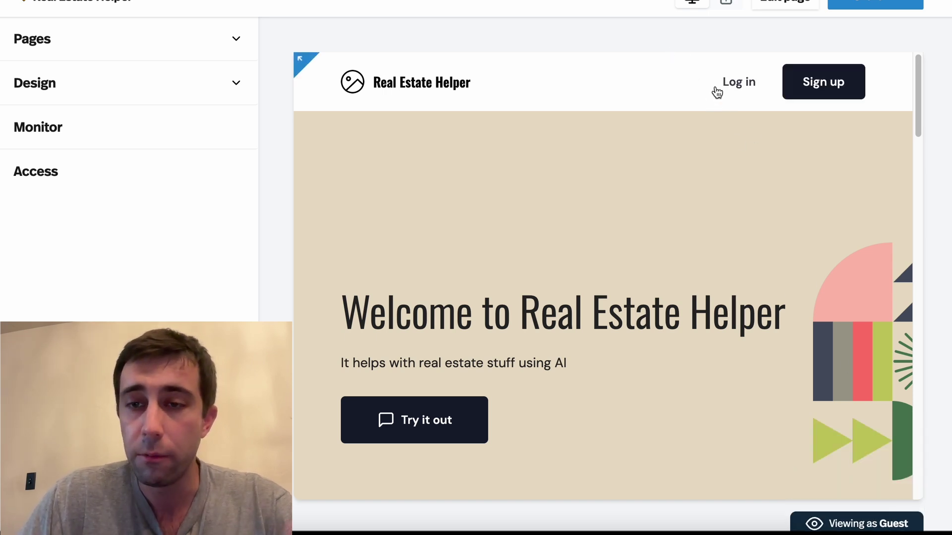
{"action": "left_click", "coordinate": [853, 523]}
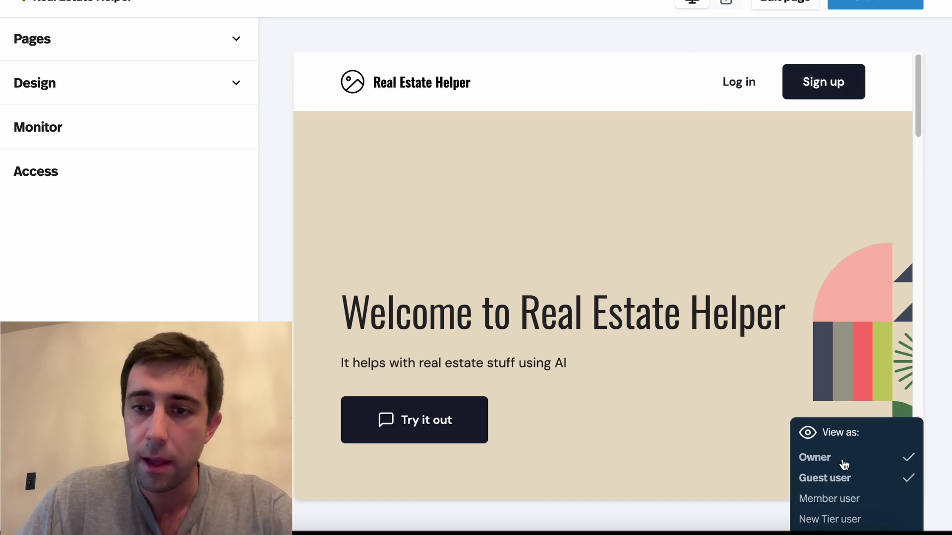
{"action": "left_click", "coordinate": [833, 460]}
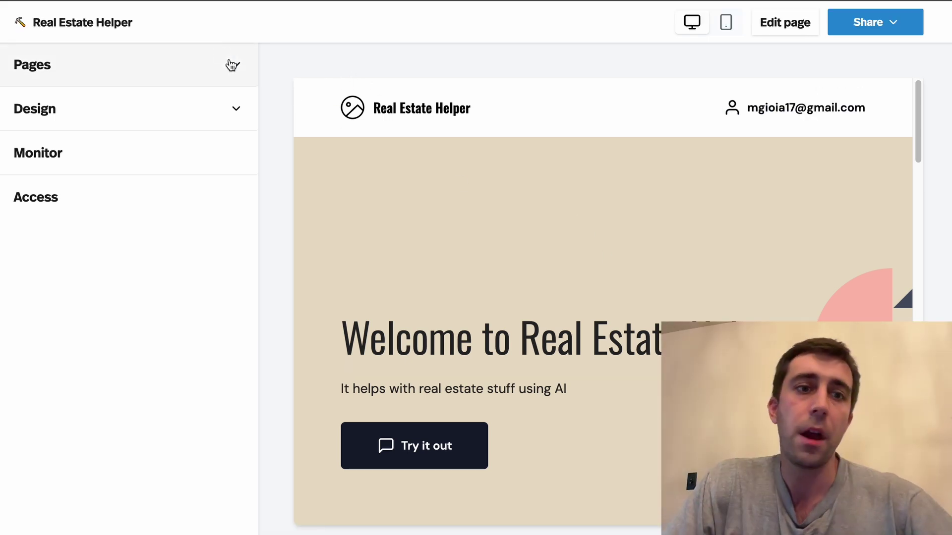
Browse the Property Listings Generator, House Selling Checklist, Home and Account pages, ending on Landing page
{"action": "left_click", "coordinate": [233, 39]}
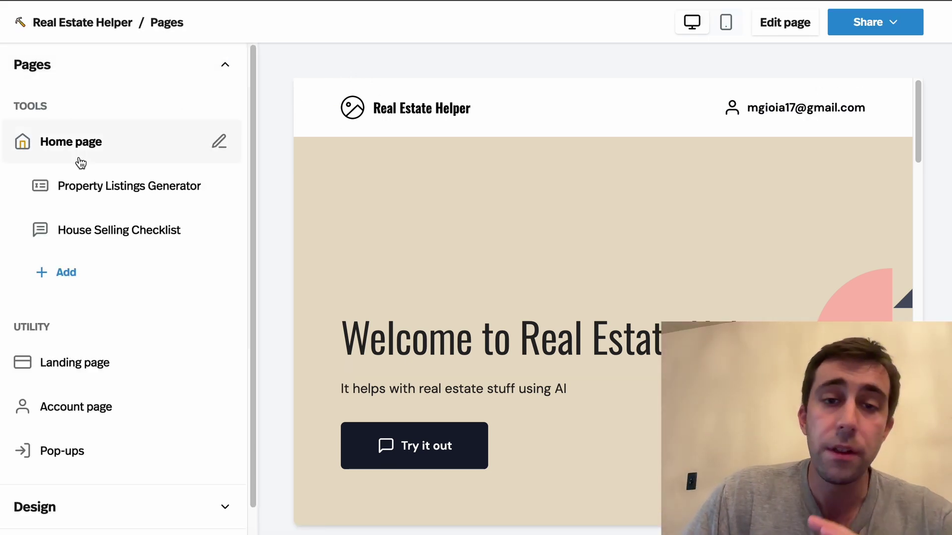
{"action": "left_click", "coordinate": [81, 365]}
{"action": "scroll", "coordinate": [570, 367], "scroll_direction": "down", "scroll_amount": 2}
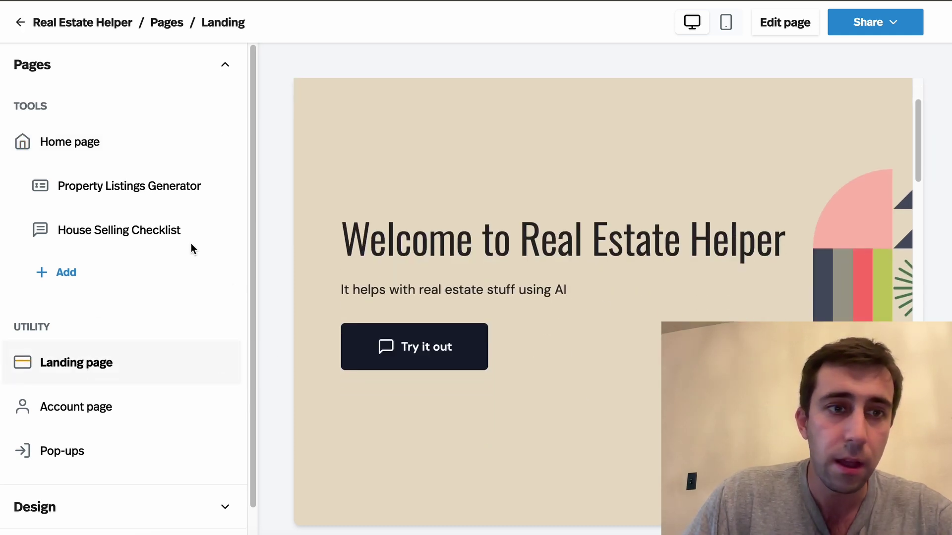
{"action": "left_click", "coordinate": [90, 187]}
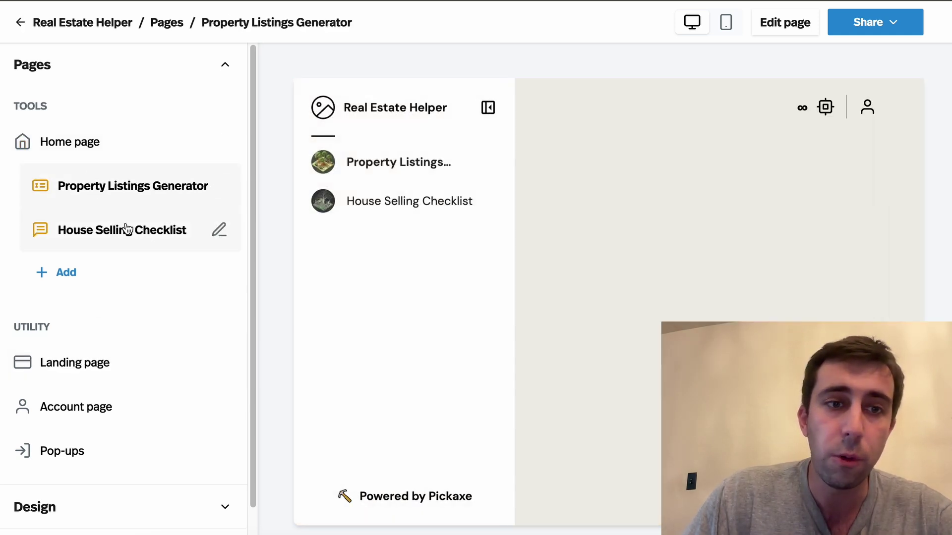
{"action": "left_click", "coordinate": [94, 235]}
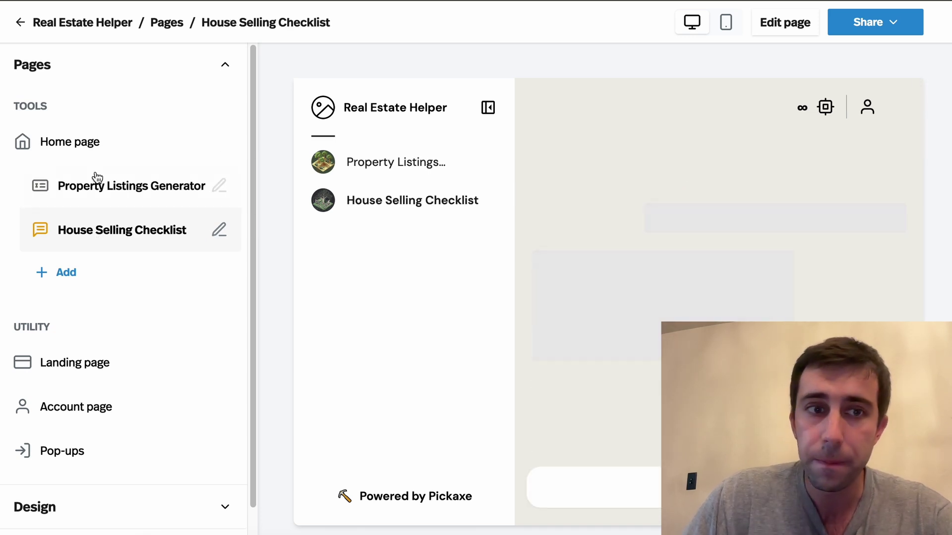
{"action": "left_click", "coordinate": [75, 145]}
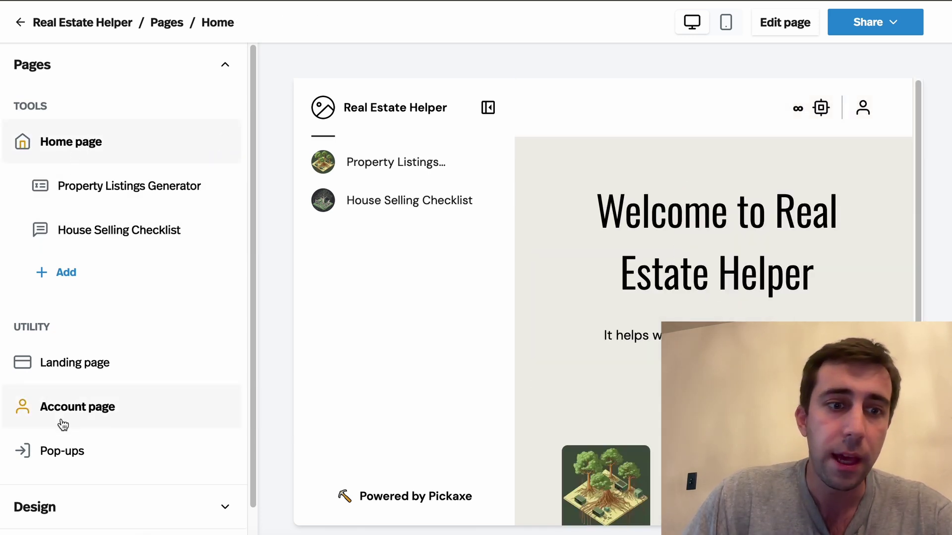
{"action": "left_click", "coordinate": [188, 411]}
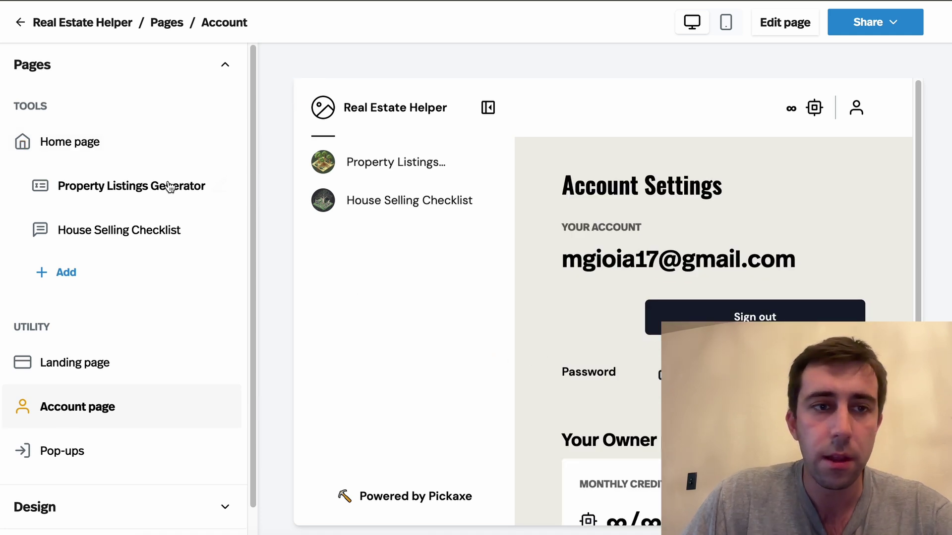
{"action": "left_click", "coordinate": [75, 363]}
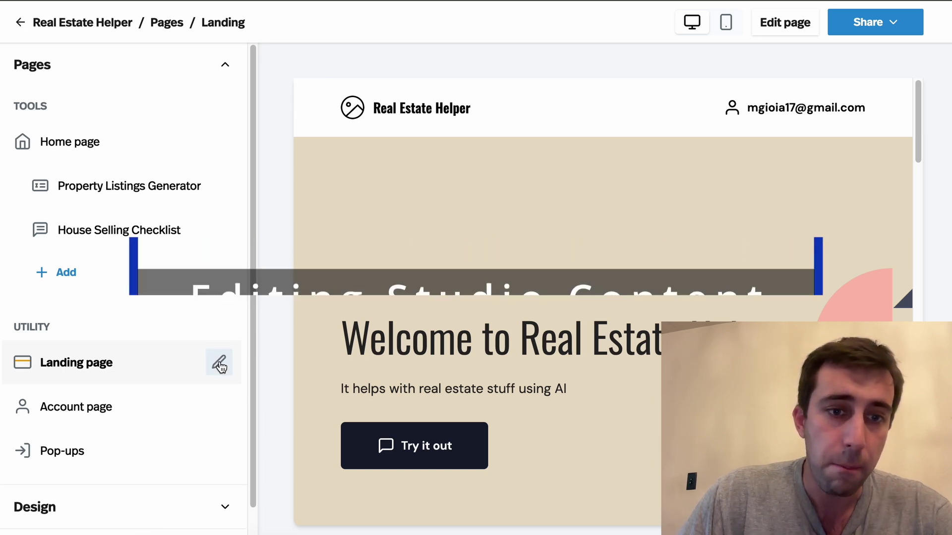
Upload the hands image from the Desktop as the landing page logo
{"action": "left_click", "coordinate": [219, 365]}
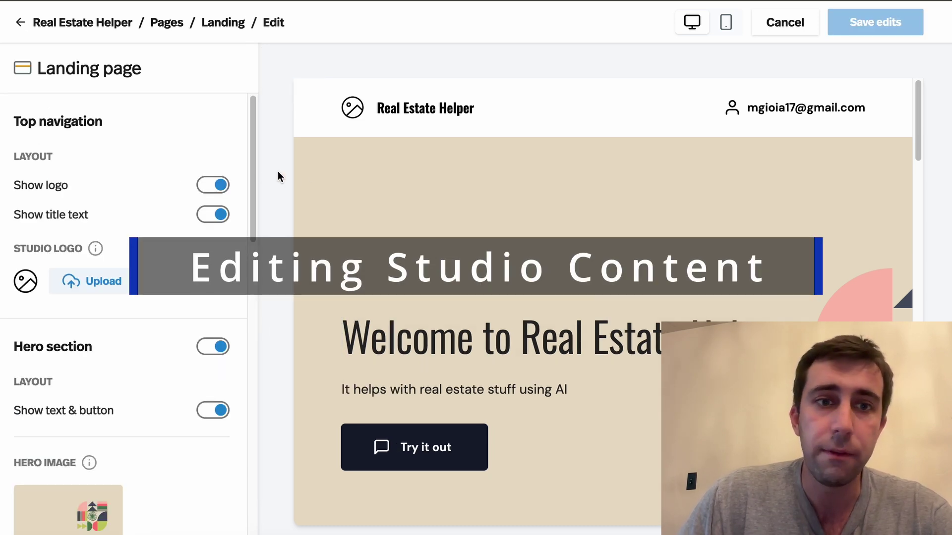
{"action": "left_click", "coordinate": [92, 282]}
{"action": "left_click", "coordinate": [76, 142]}
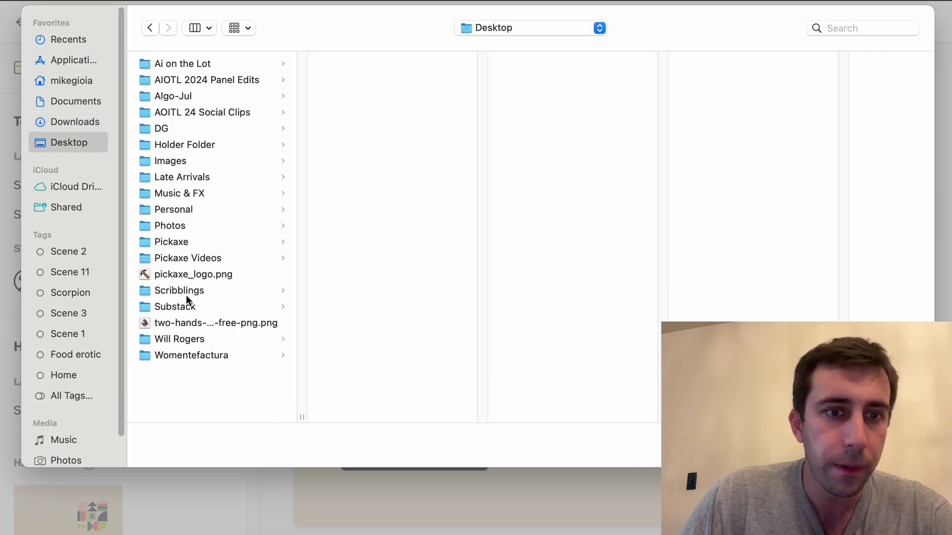
{"action": "left_click", "coordinate": [208, 323]}
{"action": "key", "text": "Return"}
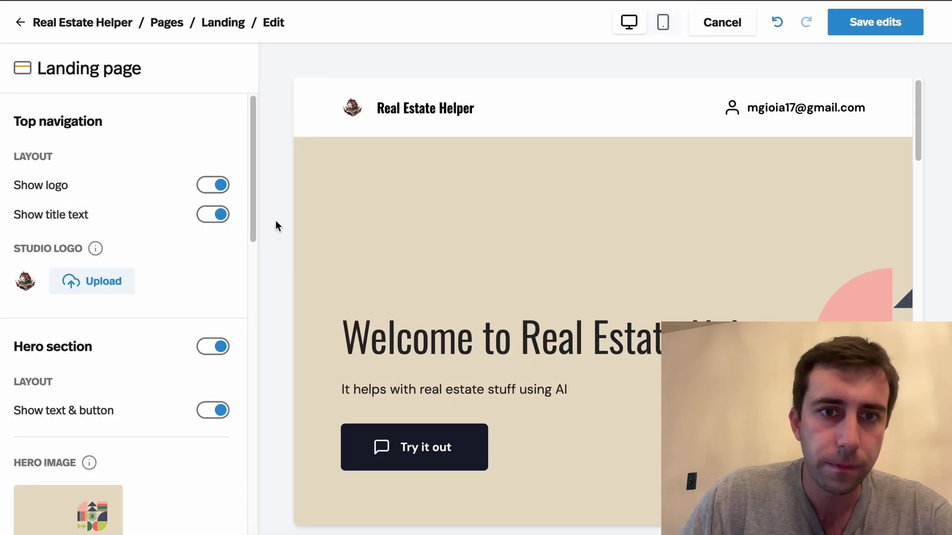
Toggle the header logo and studio title off and back on
{"action": "left_click", "coordinate": [221, 187]}
{"action": "left_click", "coordinate": [223, 216]}
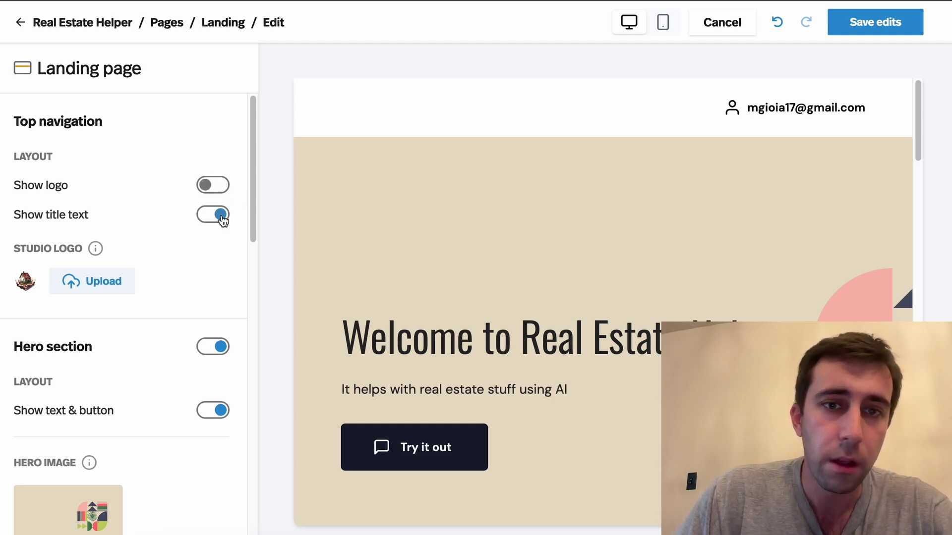
{"action": "left_click", "coordinate": [222, 218]}
{"action": "left_click", "coordinate": [221, 187]}
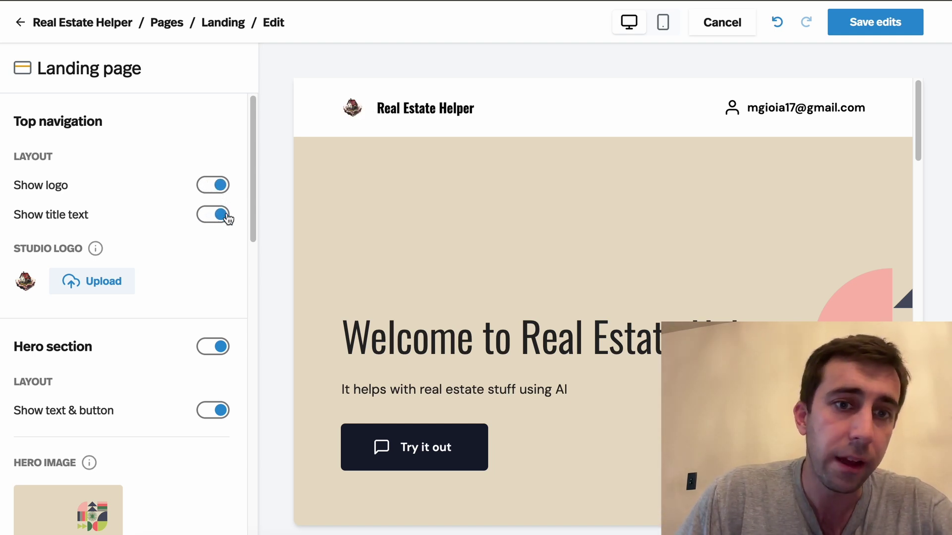
Append ' 2.0' to the header title so it reads 'Real Estate Helper 2.0'
{"action": "double_click", "coordinate": [411, 108]}
{"action": "left_click", "coordinate": [476, 108]}
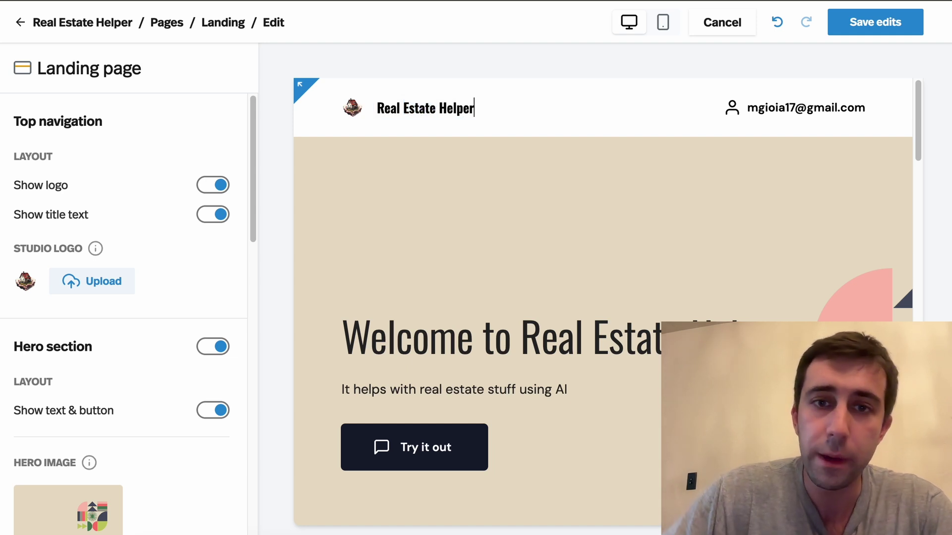
{"action": "type", "text": "2.o0\\"}
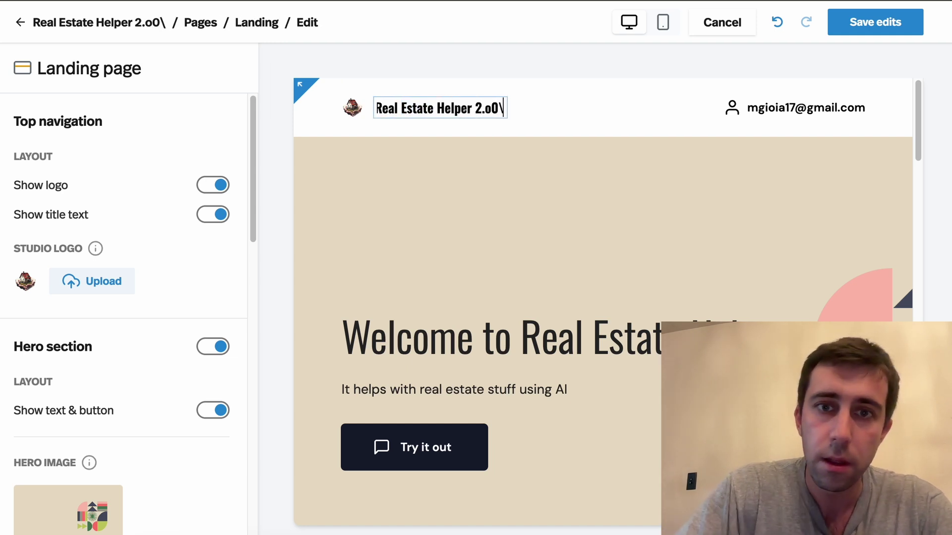
{"action": "key", "text": "BackSpace"}
{"action": "key", "text": "BackSpace"}
{"action": "key", "text": "BackSpace"}
{"action": "type", "text": "0"}
{"action": "left_click", "coordinate": [445, 151]}
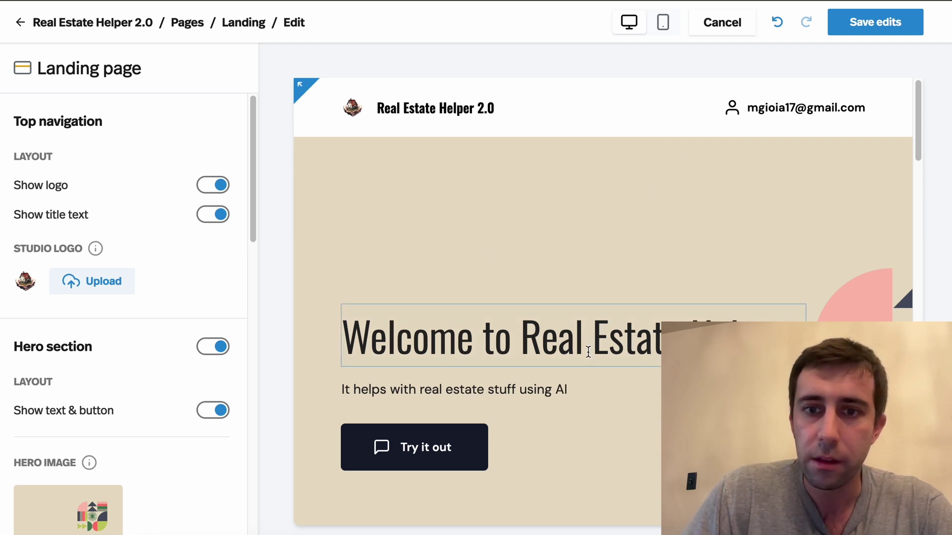
Turn the Hero section back on and toggle the Info section off and on
{"action": "scroll", "coordinate": [306, 373], "scroll_direction": "down", "scroll_amount": 10}
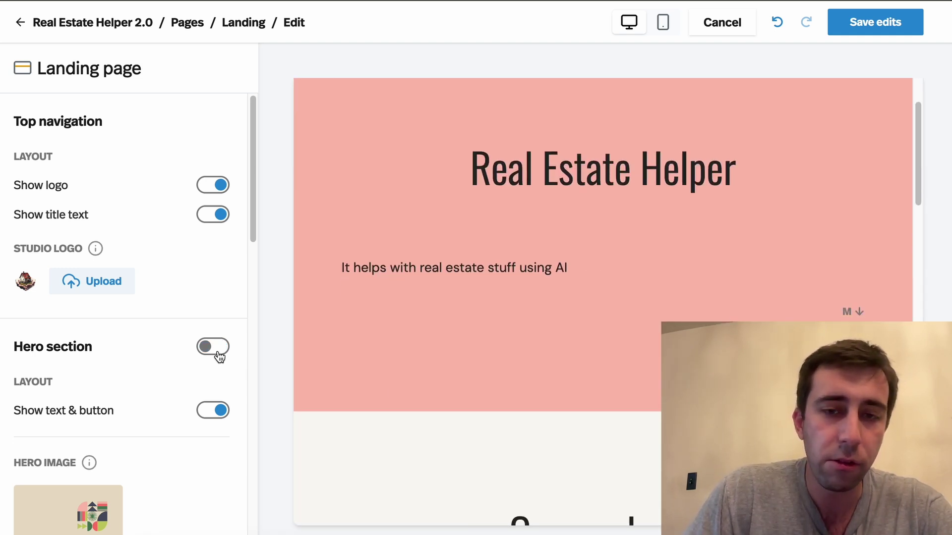
{"action": "left_click", "coordinate": [217, 352]}
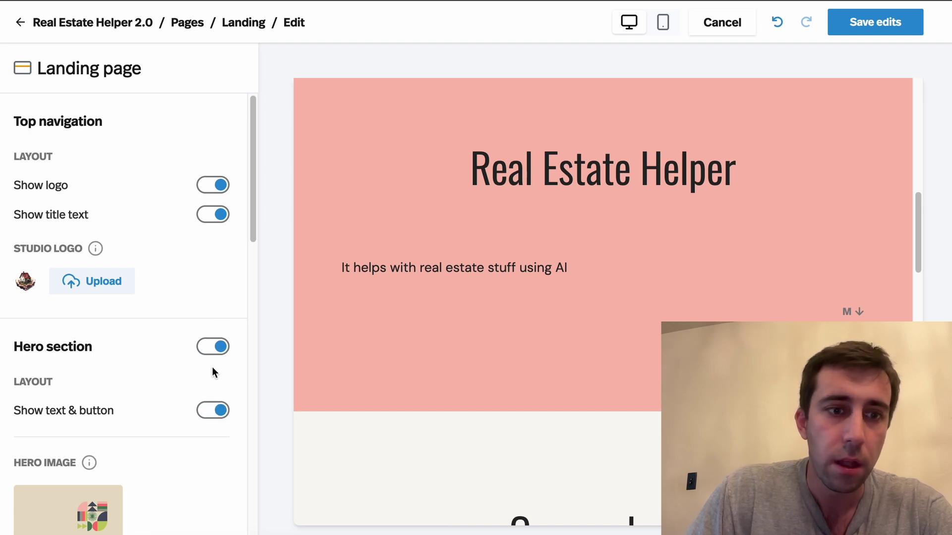
{"action": "scroll", "coordinate": [207, 379], "scroll_direction": "down", "scroll_amount": 10}
{"action": "left_click", "coordinate": [219, 262]}
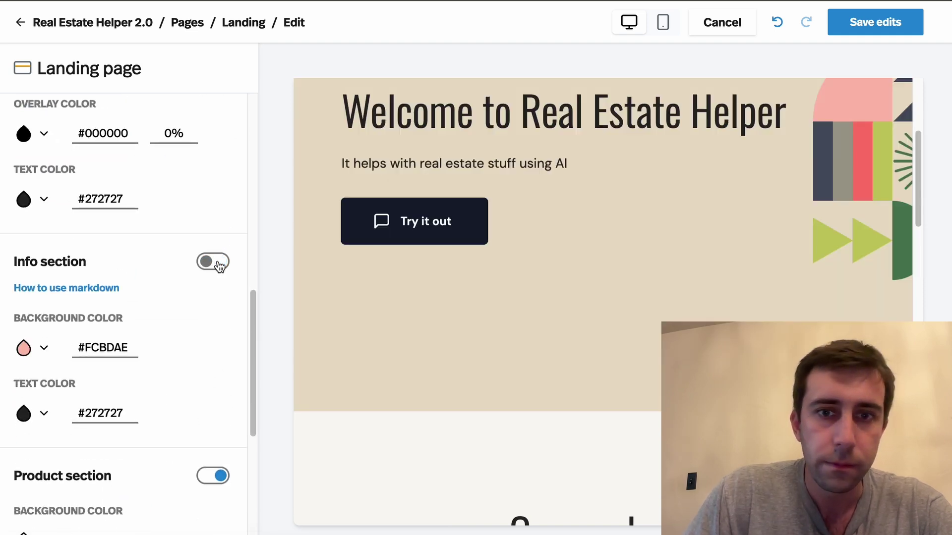
{"action": "left_click", "coordinate": [218, 262]}
{"action": "scroll", "coordinate": [206, 373], "scroll_direction": "down", "scroll_amount": 8}
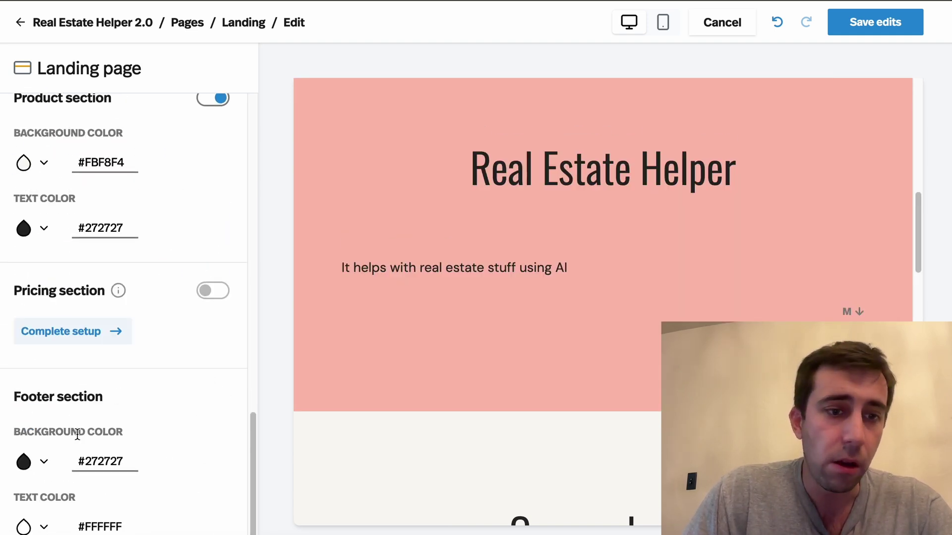
{"action": "scroll", "coordinate": [89, 423], "scroll_direction": "up", "scroll_amount": 15}
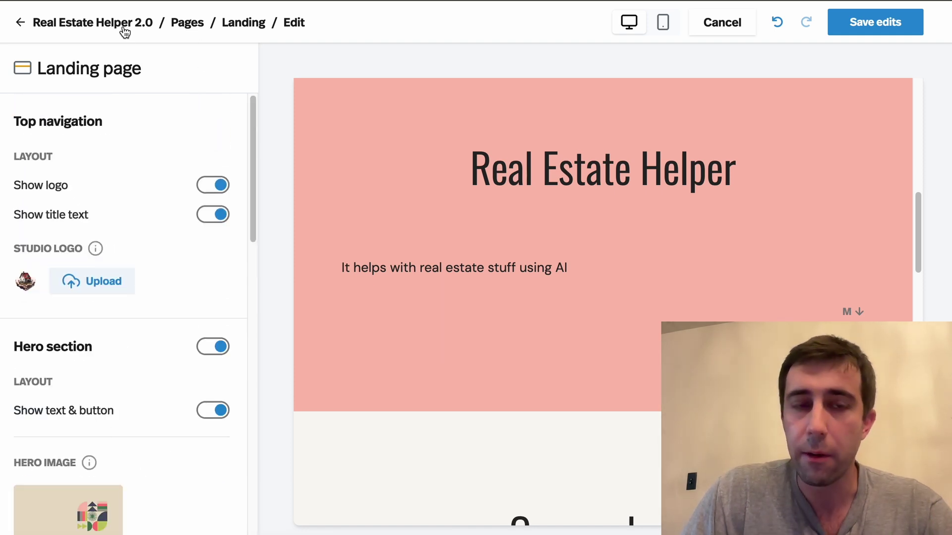
{"action": "scroll", "coordinate": [441, 240], "scroll_direction": "up", "scroll_amount": 10}
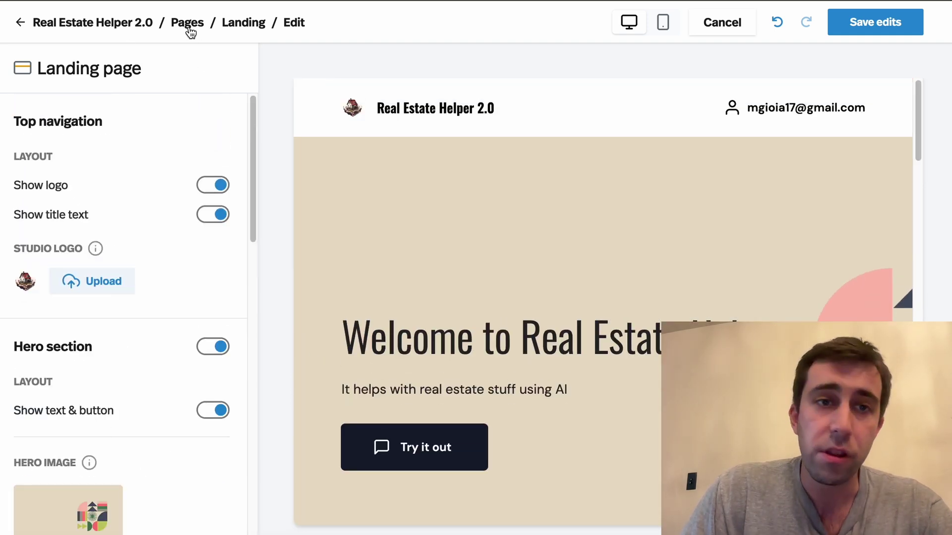
Open the Login pop-up under Pages > Pop-ups, cancelling a pop-up logo image change
{"action": "left_click", "coordinate": [20, 23]}
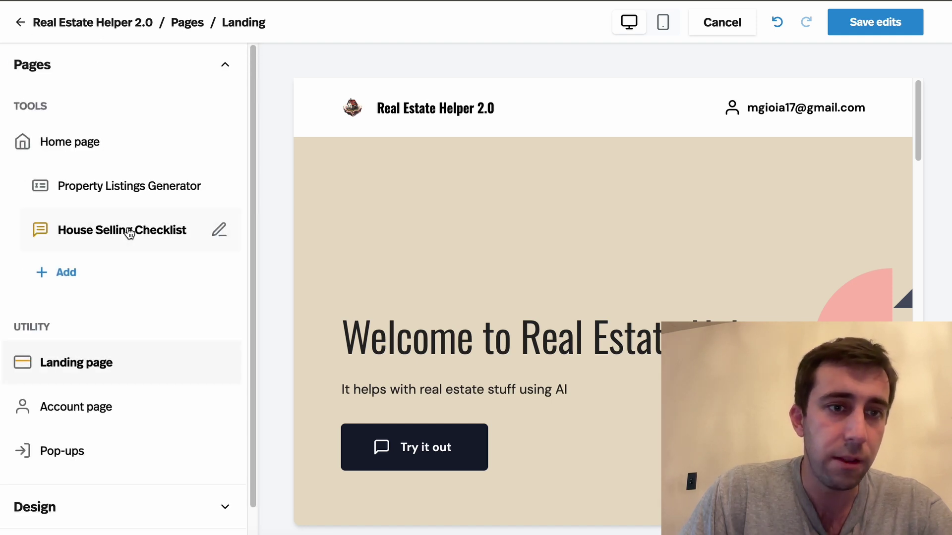
{"action": "left_click", "coordinate": [74, 447]}
{"action": "scroll", "coordinate": [160, 403], "scroll_direction": "down", "scroll_amount": 3}
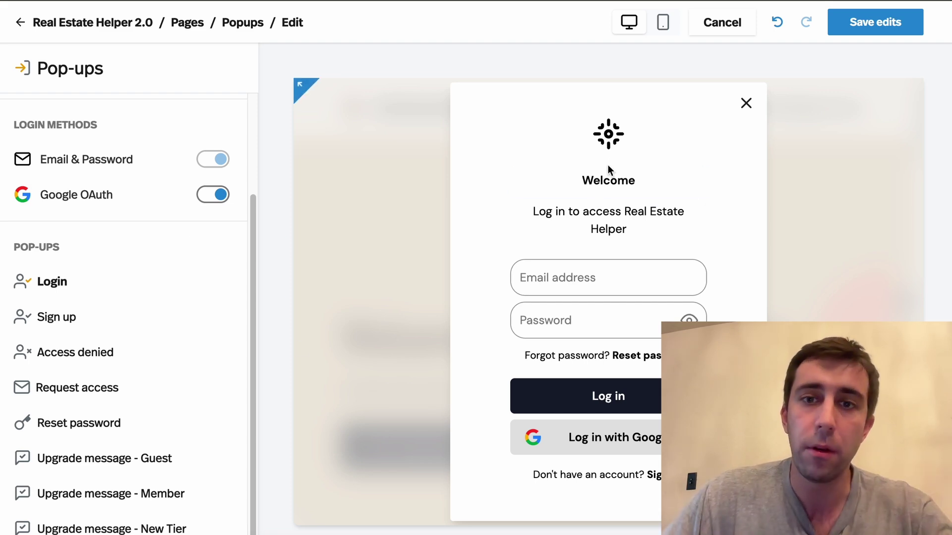
{"action": "left_click", "coordinate": [602, 141]}
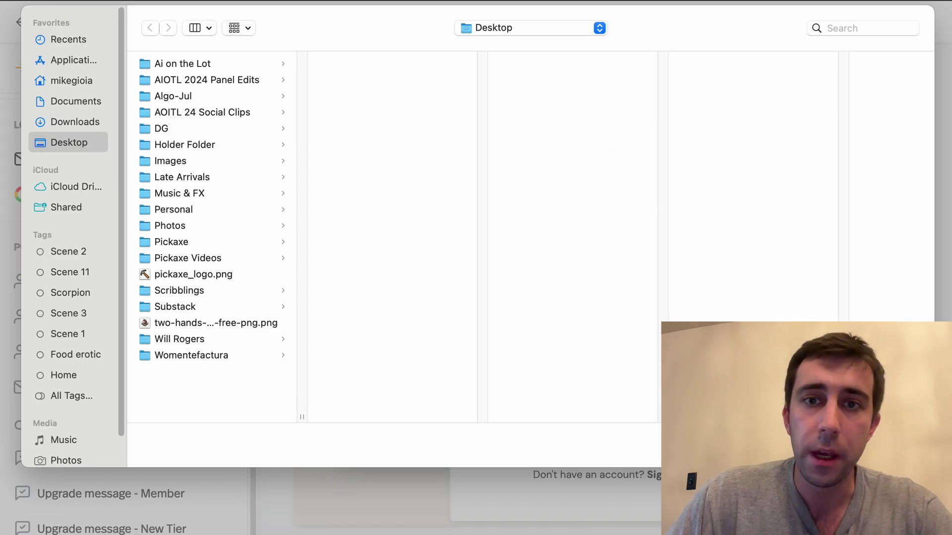
{"action": "key", "text": "Escape"}
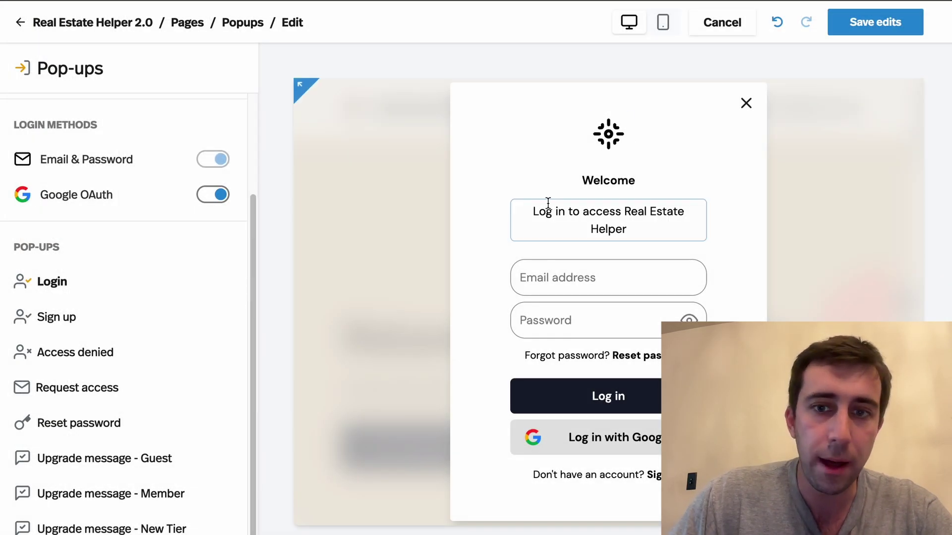
Replace the Login pop-up's 'Welcome' heading with 'Sign up'
{"action": "double_click", "coordinate": [604, 188]}
{"action": "type", "text": "Ho"}
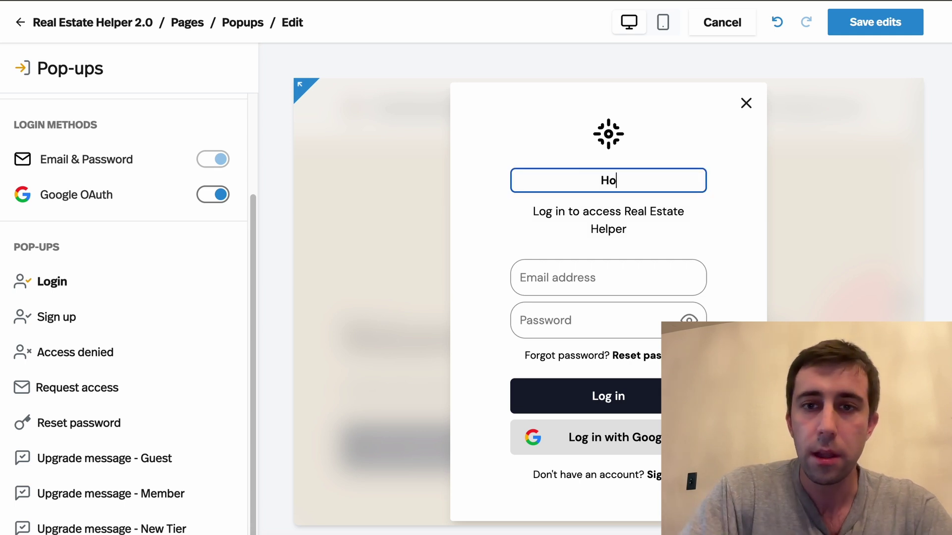
{"action": "type", "text": "ld on there! You"}
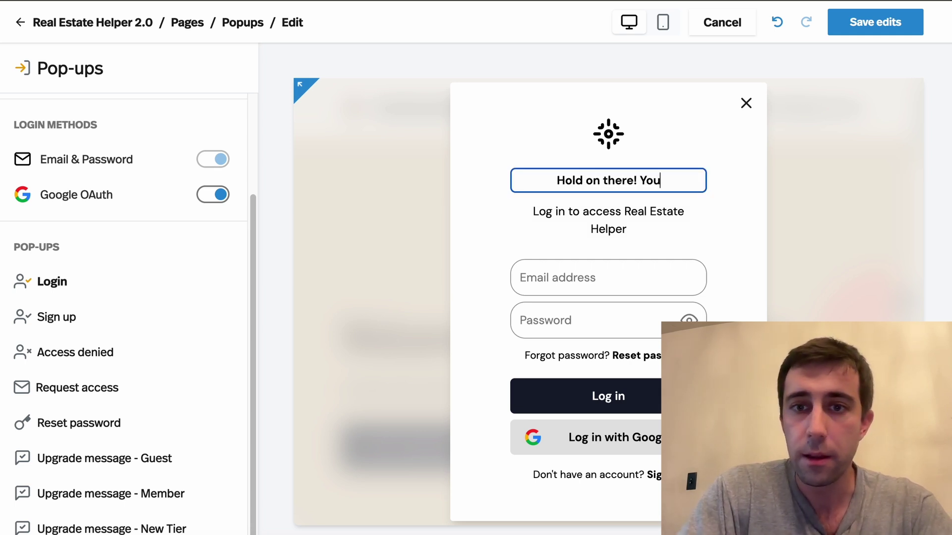
{"action": "type", "text": " need to sign up!"}
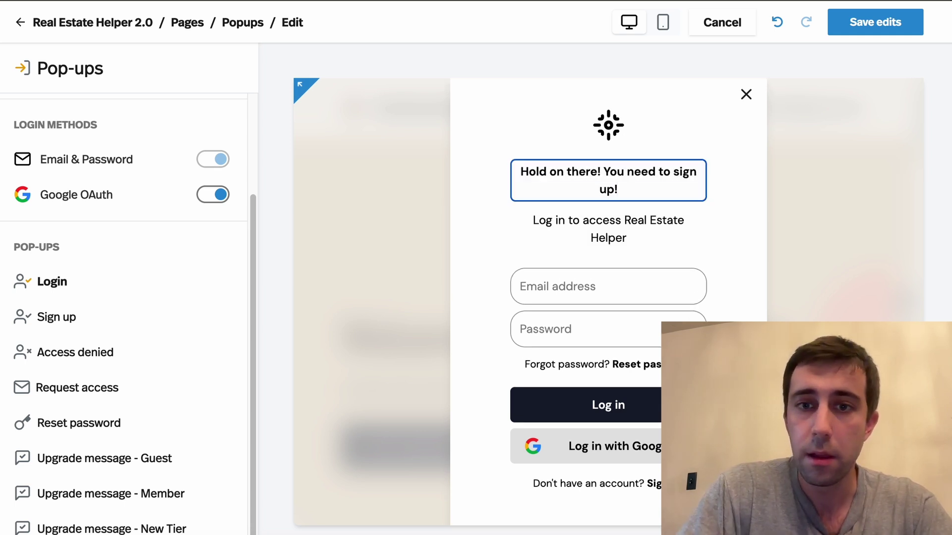
{"action": "key", "text": "ctrl+a"}
{"action": "type", "text": "Sign up"}
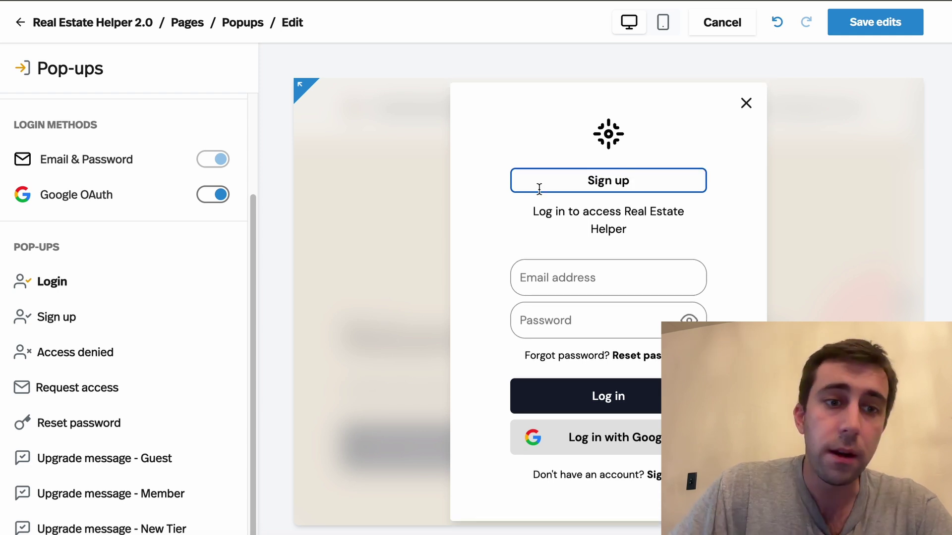
{"action": "left_click", "coordinate": [331, 287]}
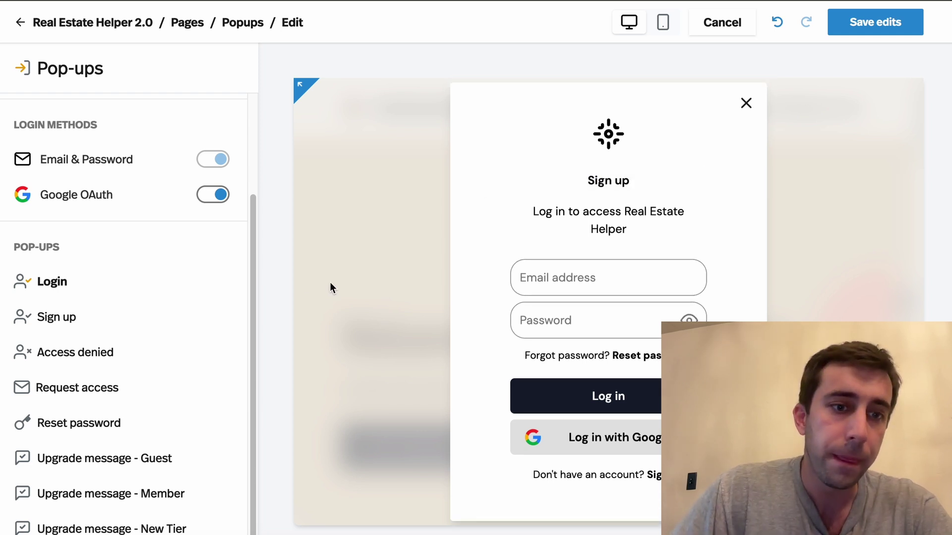
Preview the guest and member upgrade message pop-ups and select parts of the greeting
{"action": "left_click", "coordinate": [128, 458]}
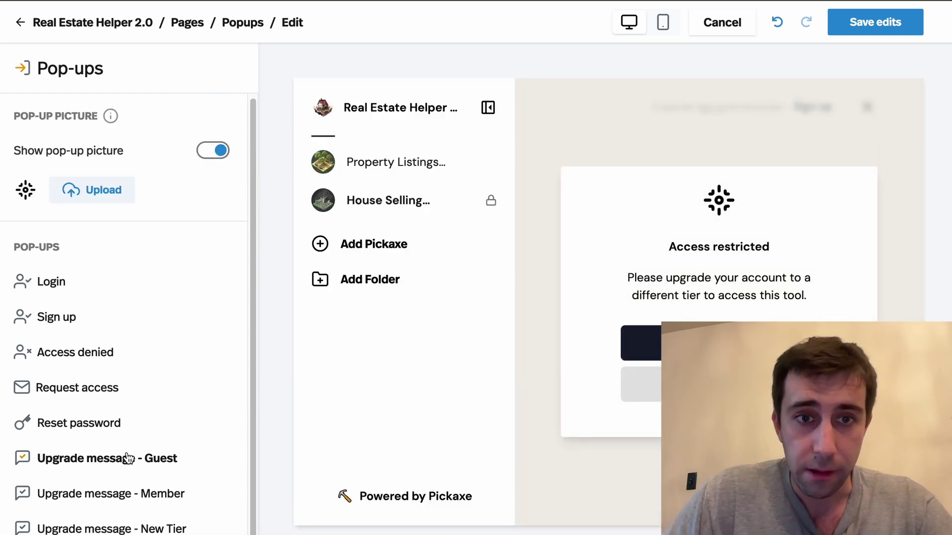
{"action": "left_click", "coordinate": [121, 494]}
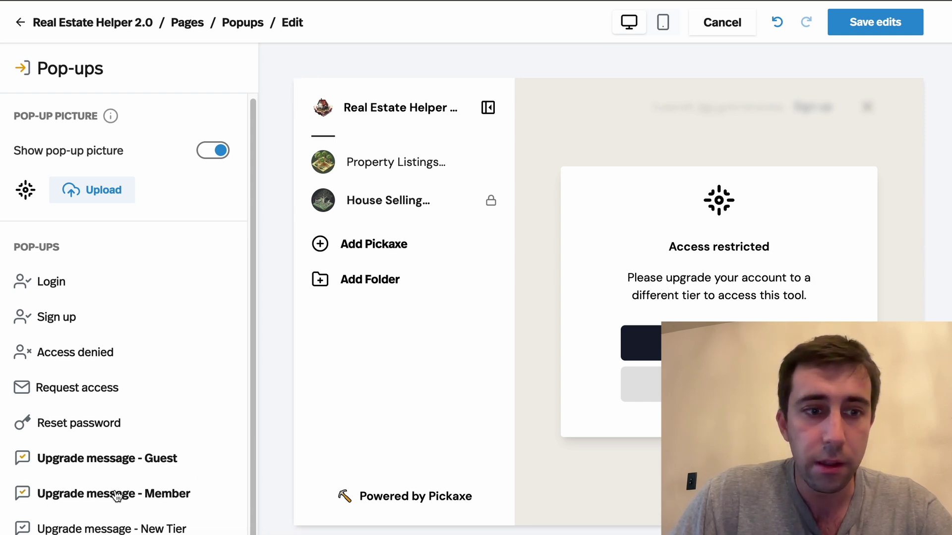
{"action": "triple_click", "coordinate": [658, 416]}
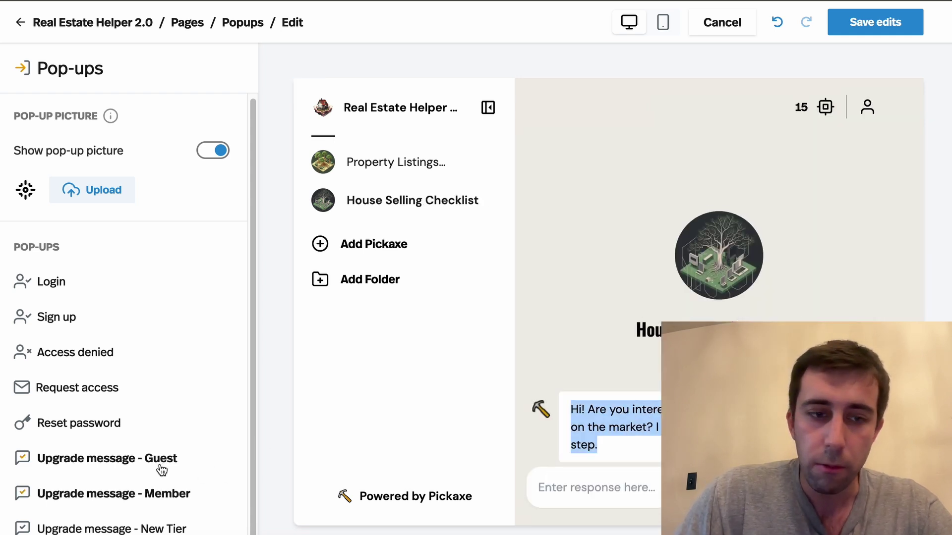
{"action": "left_click", "coordinate": [665, 443]}
{"action": "left_click_drag", "start_coordinate": [665, 443], "coordinate": [590, 427]}
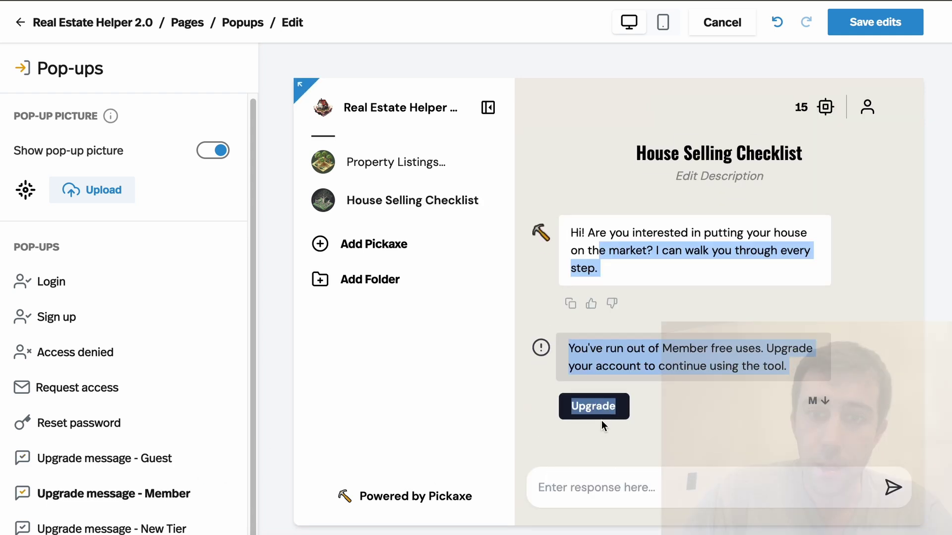
Type 'Wh' in the upgrade message and 'level up' on its button, then discard the edits
{"action": "triple_click", "coordinate": [613, 363]}
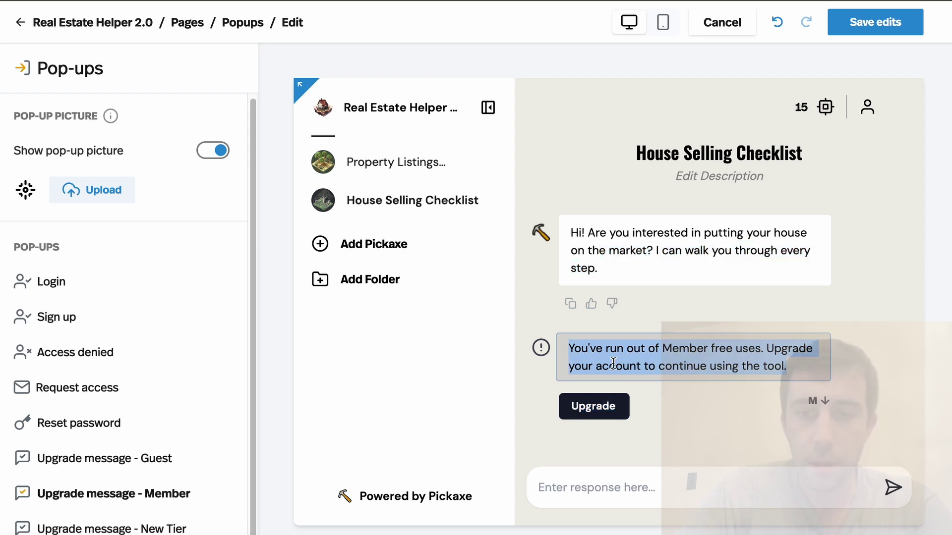
{"action": "type", "text": "Wh"}
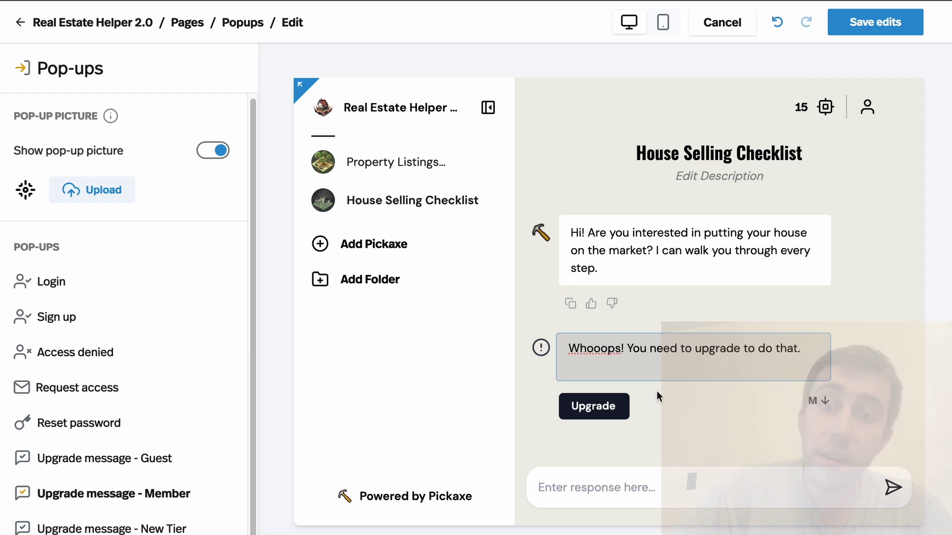
{"action": "double_click", "coordinate": [593, 406]}
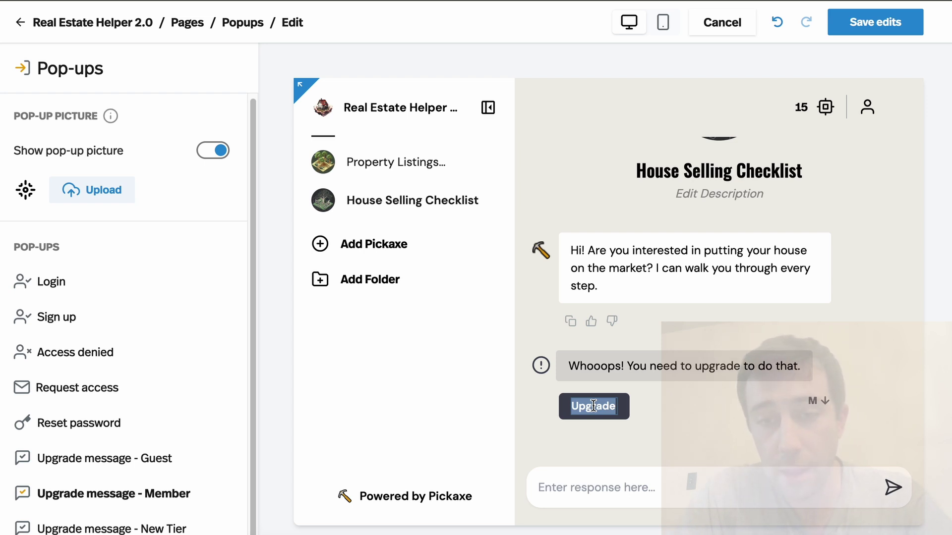
{"action": "type", "text": "level up!"}
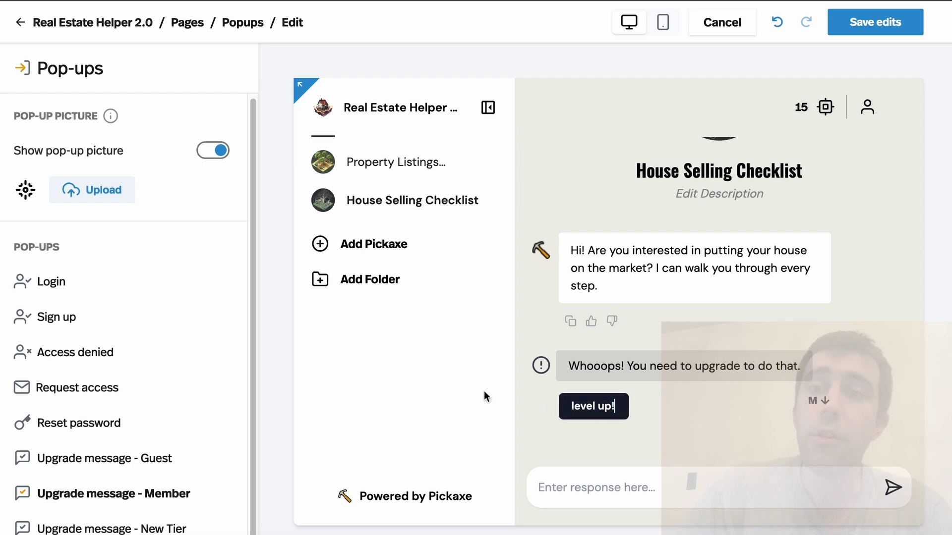
{"action": "left_click", "coordinate": [738, 29]}
{"action": "left_click", "coordinate": [697, 130]}
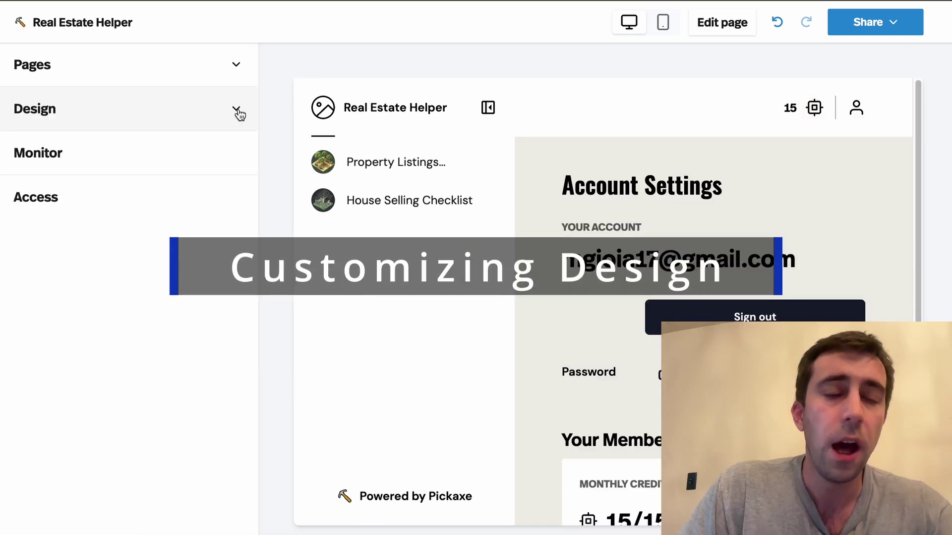
Open the Design Content settings and switch the language to Czech
{"action": "left_click", "coordinate": [239, 114]}
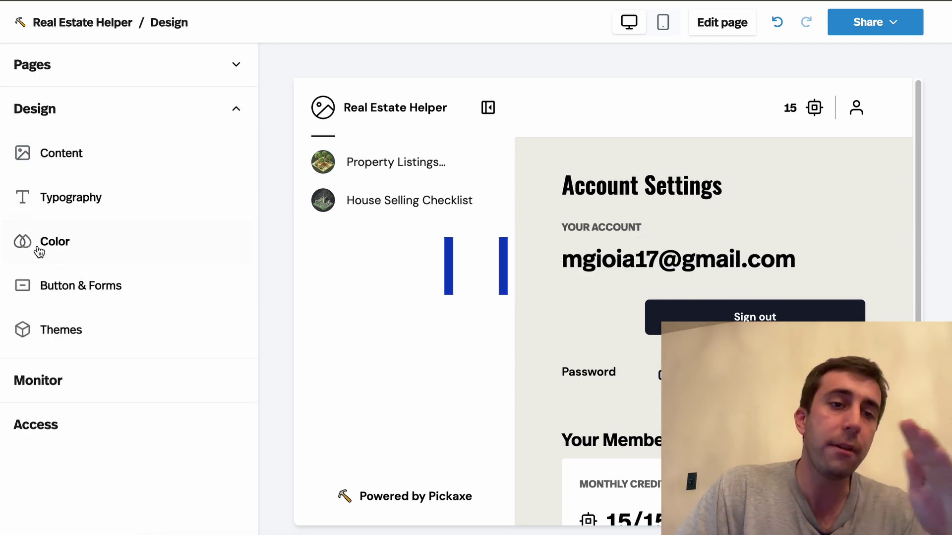
{"action": "left_click", "coordinate": [67, 157]}
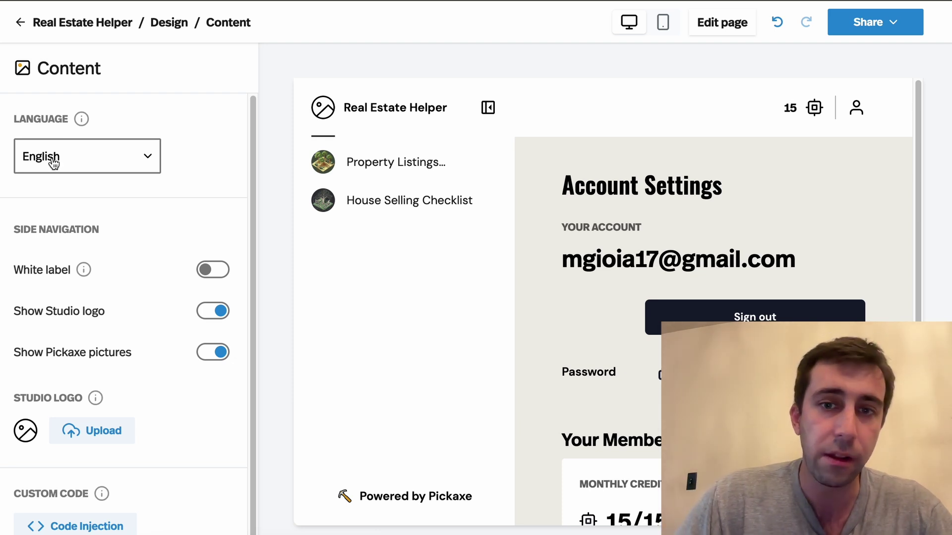
{"action": "left_click", "coordinate": [147, 158]}
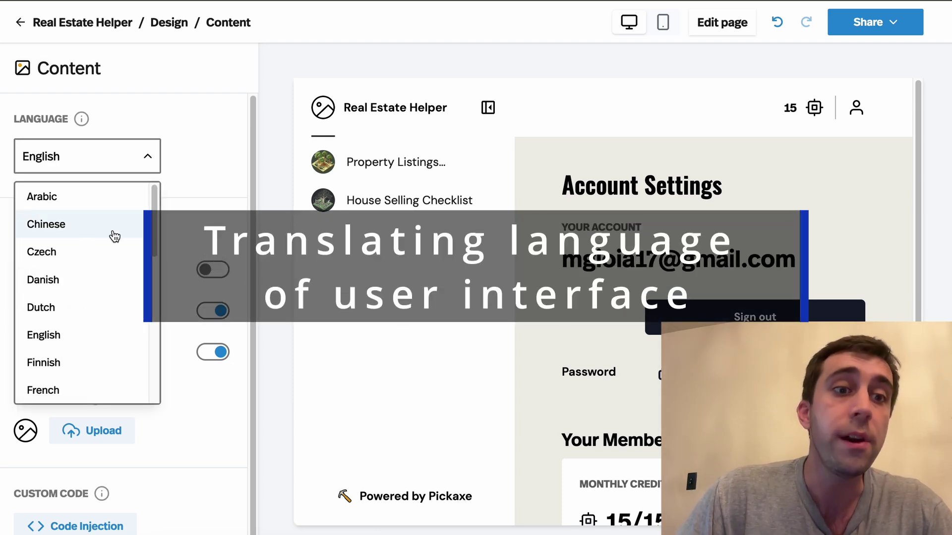
{"action": "left_click", "coordinate": [90, 253]}
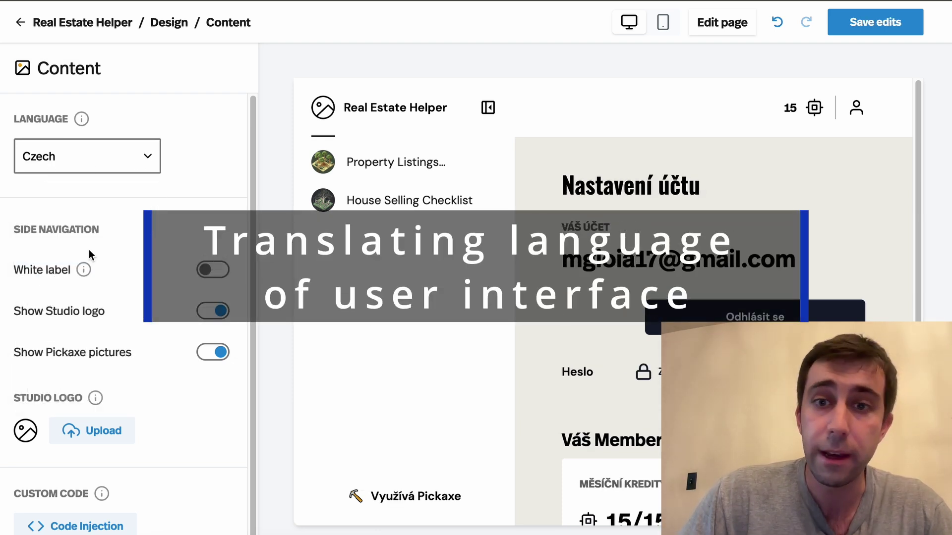
{"action": "scroll", "coordinate": [604, 276], "scroll_direction": "down", "scroll_amount": 5}
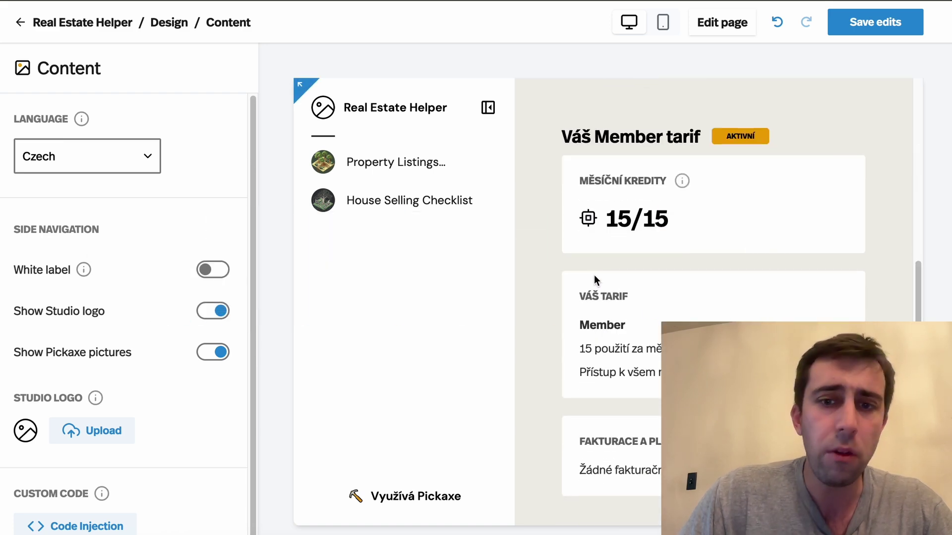
{"action": "scroll", "coordinate": [590, 280], "scroll_direction": "up", "scroll_amount": 5}
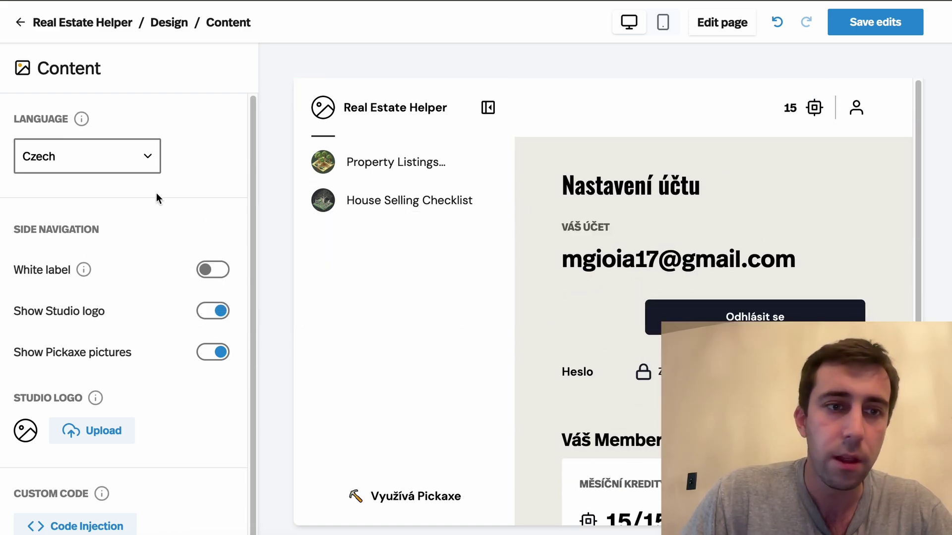
Try Spanish and Turkish as the language, then set it back to English
{"action": "left_click", "coordinate": [148, 156]}
{"action": "scroll", "coordinate": [99, 302], "scroll_direction": "down", "scroll_amount": 10}
{"action": "left_click", "coordinate": [75, 283]}
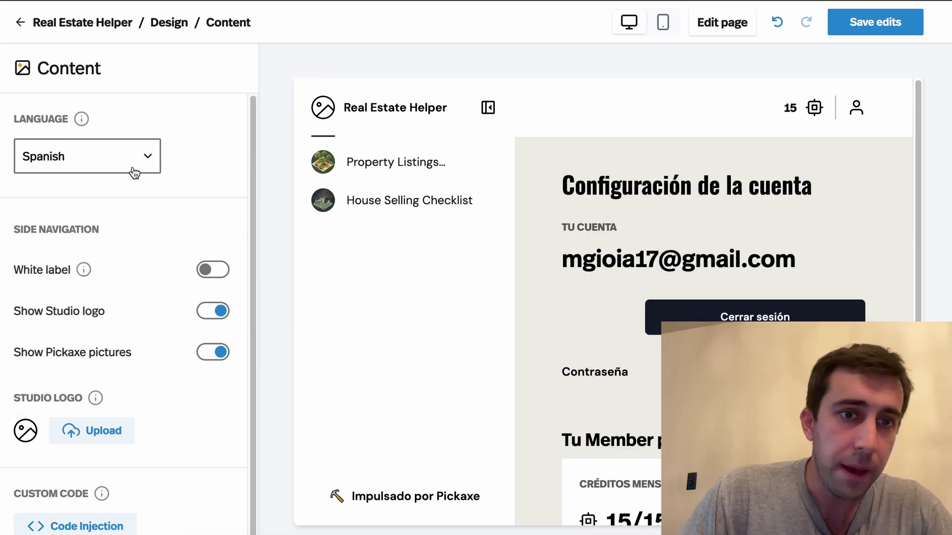
{"action": "left_click", "coordinate": [136, 163]}
{"action": "scroll", "coordinate": [66, 327], "scroll_direction": "down", "scroll_amount": 10}
{"action": "left_click", "coordinate": [64, 337]}
{"action": "left_click", "coordinate": [113, 163]}
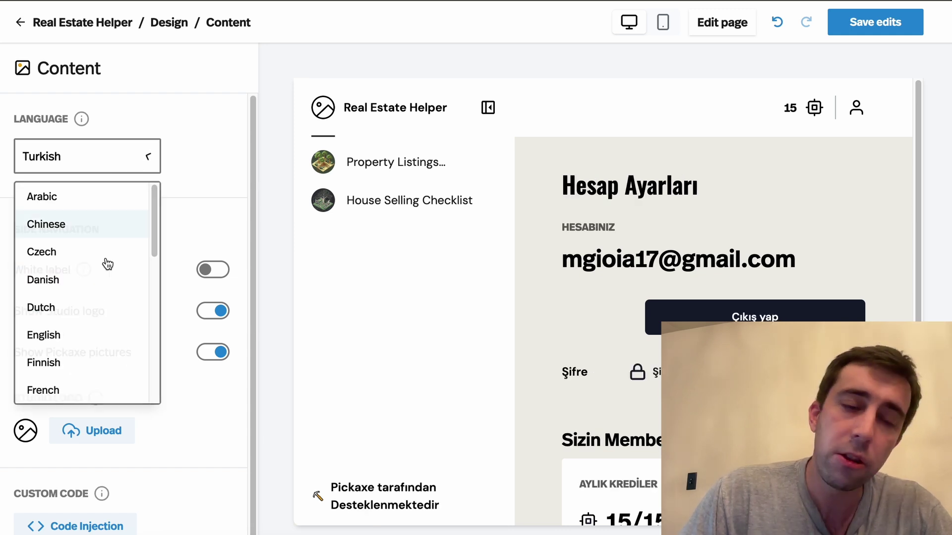
{"action": "left_click", "coordinate": [81, 337]}
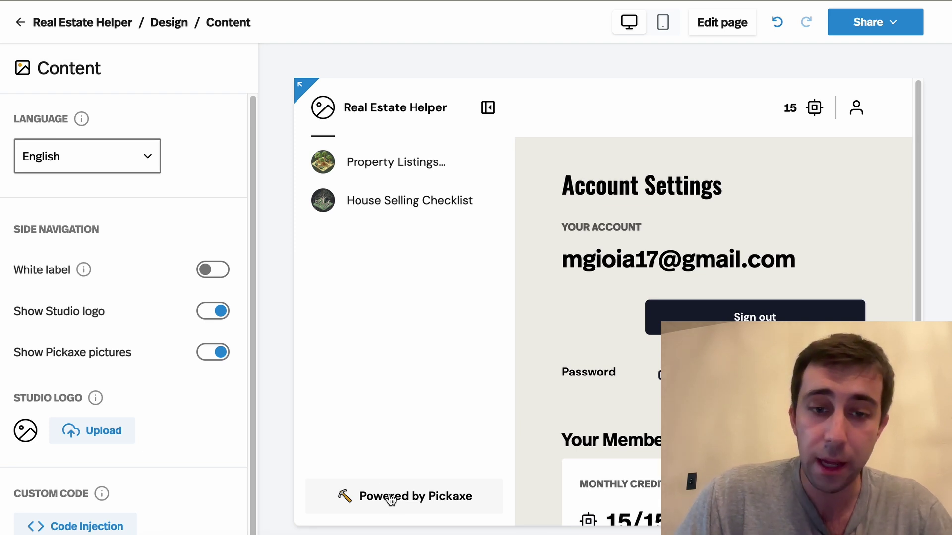
Turn on White label, toggling Show Studio logo and Show Pickaxe pictures off and on
{"action": "left_click", "coordinate": [216, 272]}
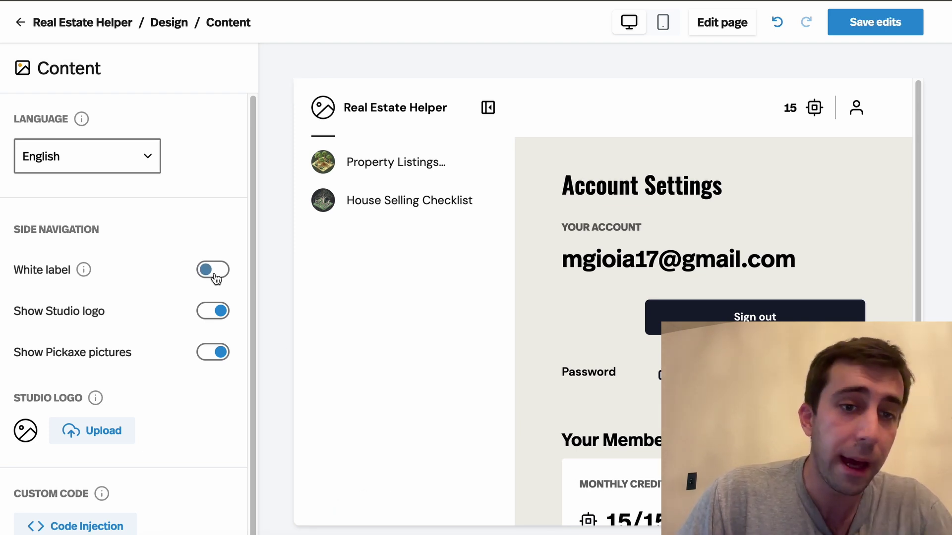
{"action": "left_click", "coordinate": [218, 312]}
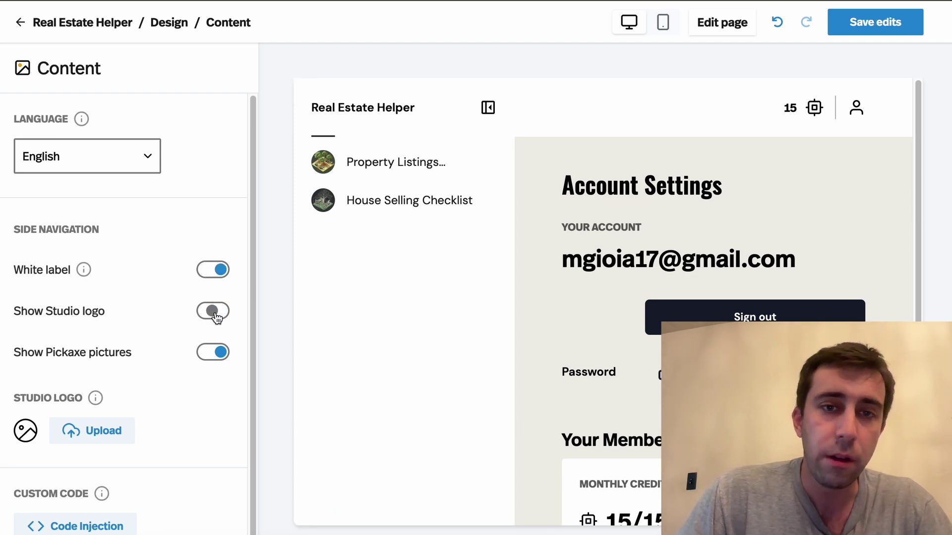
{"action": "left_click", "coordinate": [218, 353]}
{"action": "left_click", "coordinate": [218, 353]}
{"action": "left_click", "coordinate": [216, 313]}
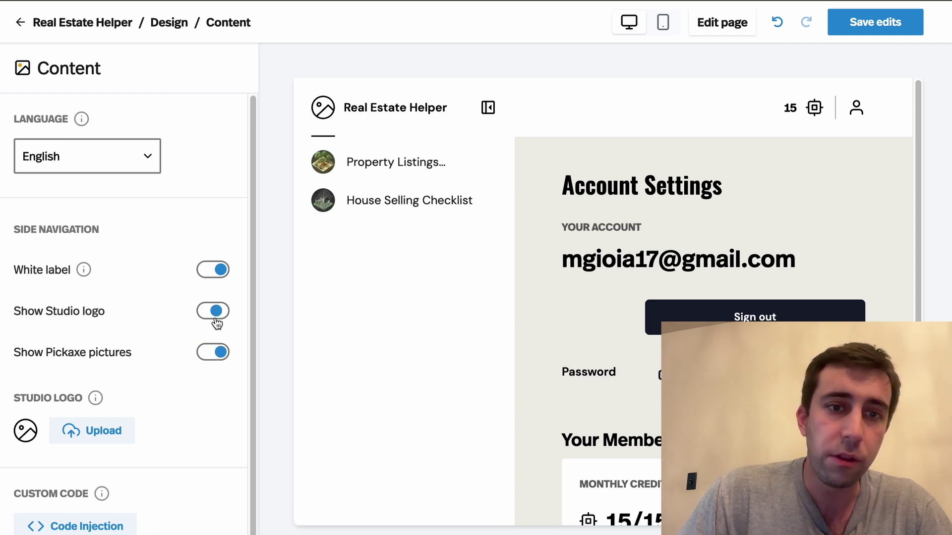
{"action": "scroll", "coordinate": [198, 310], "scroll_direction": "down", "scroll_amount": 1}
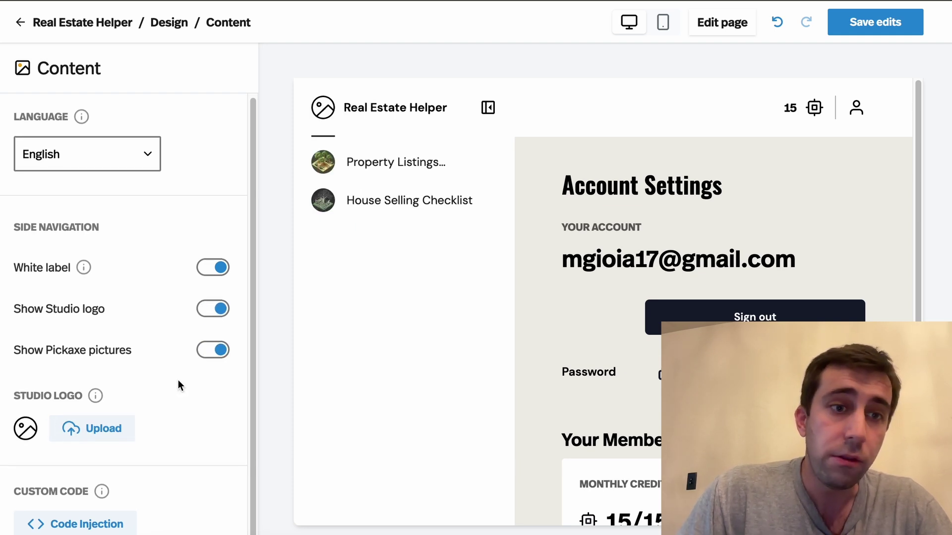
Return to Design, preview the Property Listings Generator page and collapse the design settings
{"action": "left_click", "coordinate": [18, 23]}
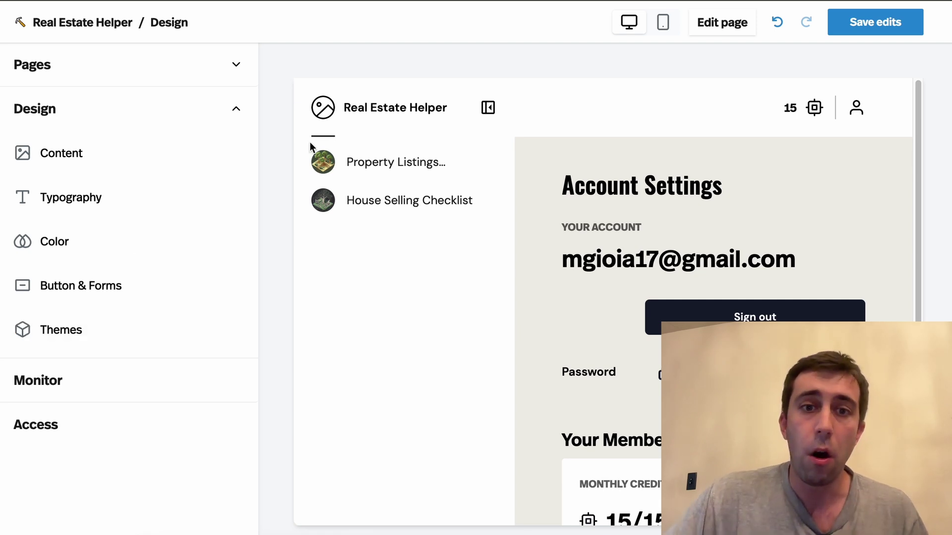
{"action": "left_click", "coordinate": [375, 164]}
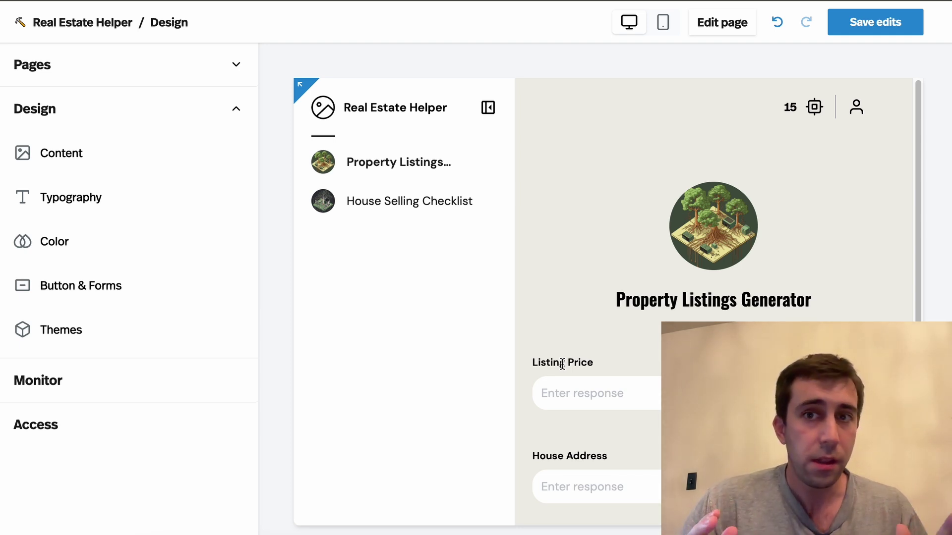
{"action": "left_click", "coordinate": [235, 107]}
Open the studio's Monitor page and view, then close, the users list
{"action": "left_click", "coordinate": [194, 80]}
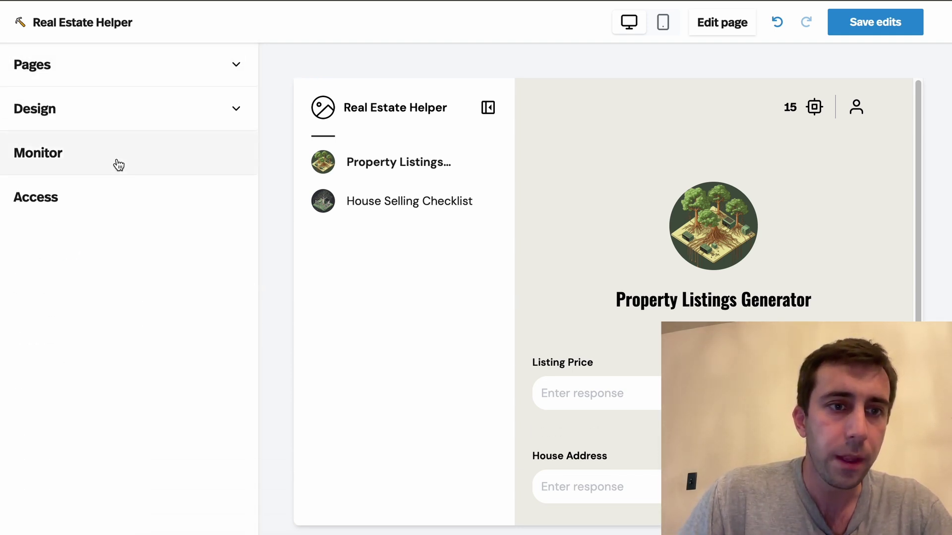
{"action": "left_click", "coordinate": [117, 163]}
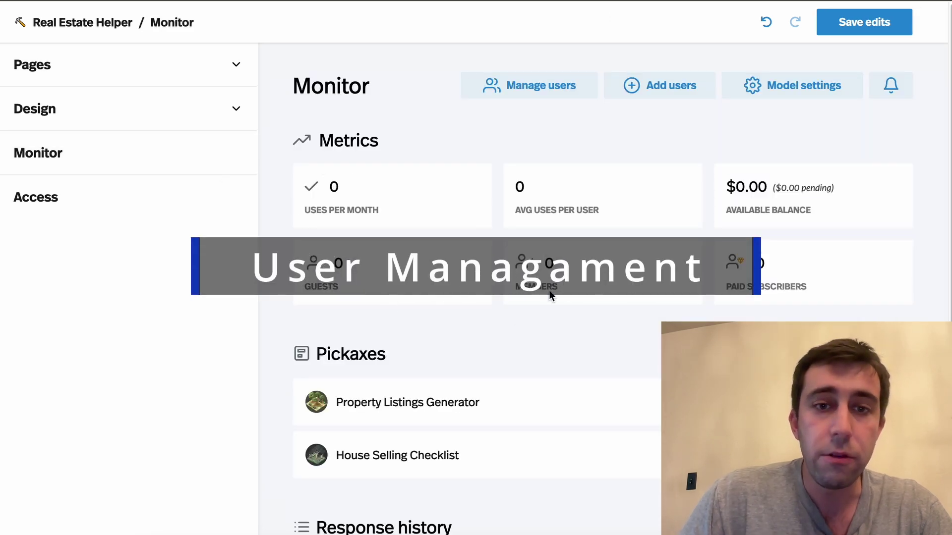
{"action": "scroll", "coordinate": [541, 329], "scroll_direction": "down", "scroll_amount": 5}
{"action": "scroll", "coordinate": [540, 329], "scroll_direction": "up", "scroll_amount": 5}
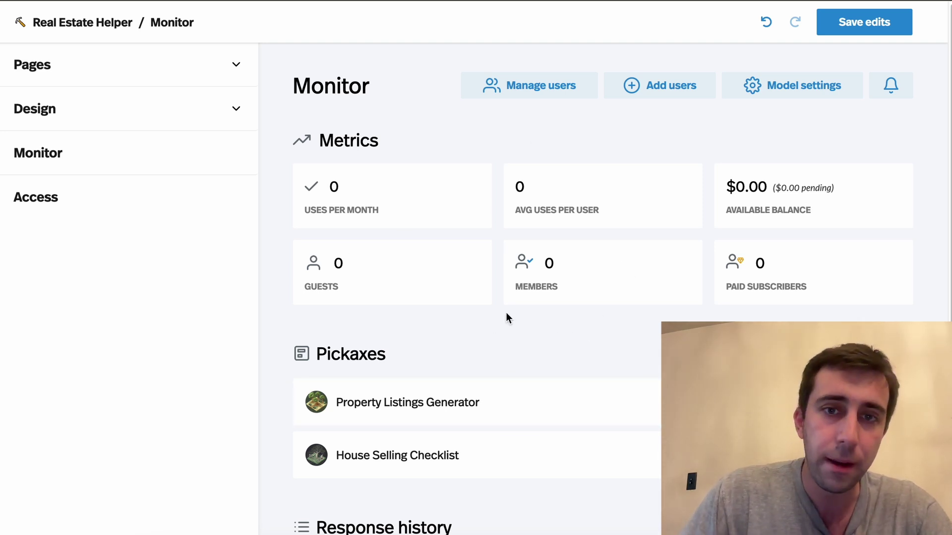
{"action": "left_click", "coordinate": [525, 92]}
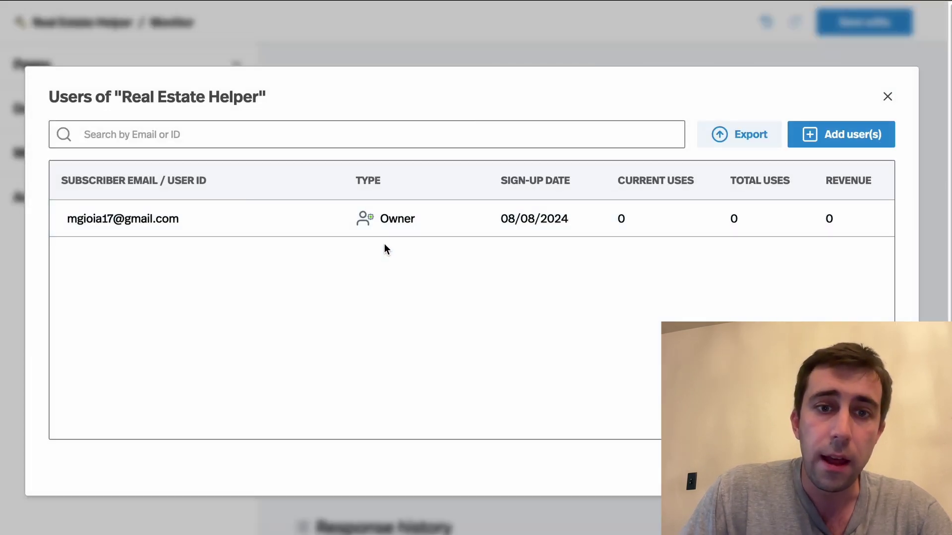
{"action": "left_click", "coordinate": [889, 98]}
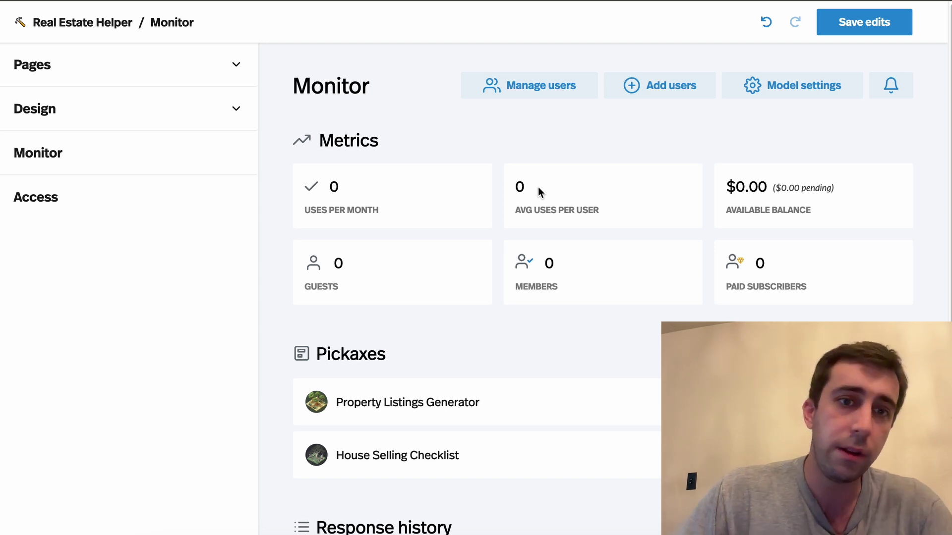
In Access, set Guest to 10 uses/mo and Member to 50 uses/mo
{"action": "left_click", "coordinate": [51, 201]}
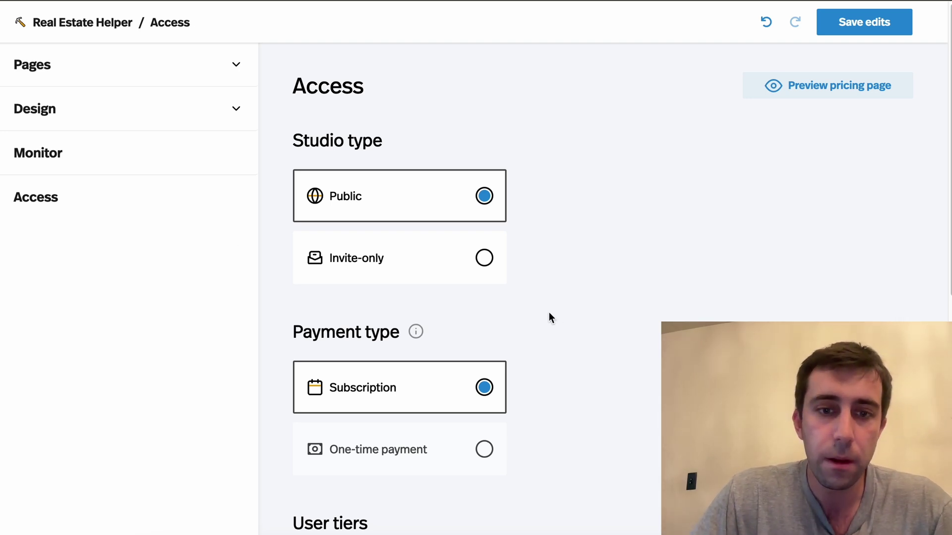
{"action": "scroll", "coordinate": [550, 318], "scroll_direction": "down", "scroll_amount": 8}
{"action": "scroll", "coordinate": [576, 291], "scroll_direction": "up", "scroll_amount": 3}
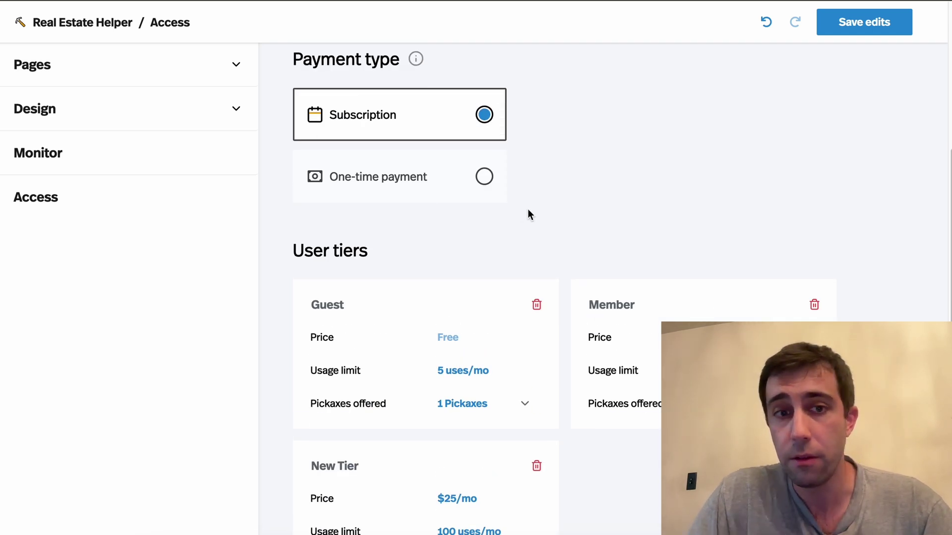
{"action": "scroll", "coordinate": [528, 210], "scroll_direction": "down", "scroll_amount": 3}
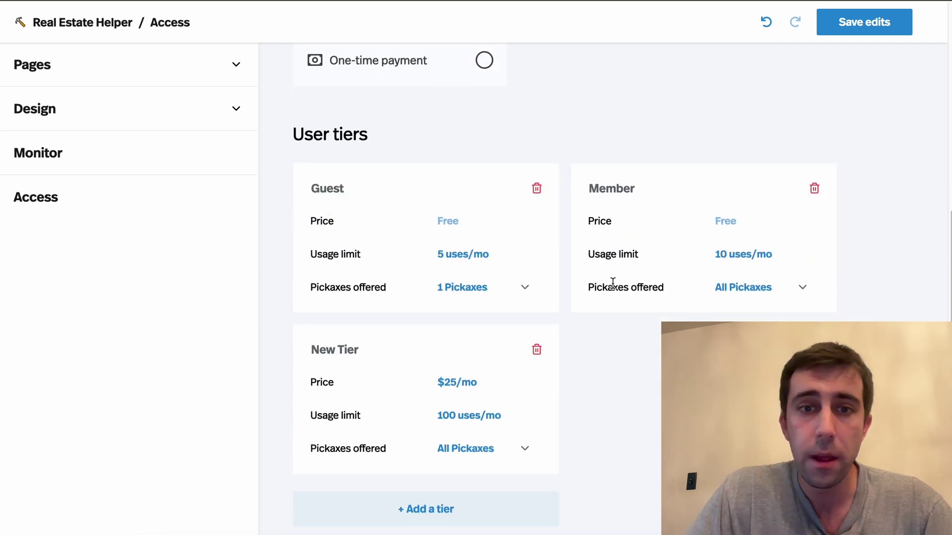
{"action": "left_click", "coordinate": [441, 263]}
{"action": "left_click", "coordinate": [435, 405]}
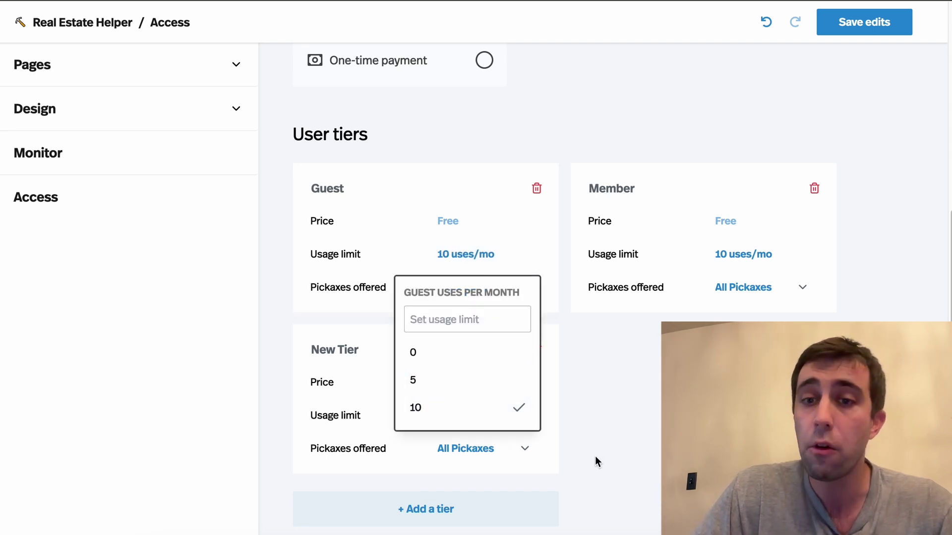
{"action": "left_click", "coordinate": [623, 426]}
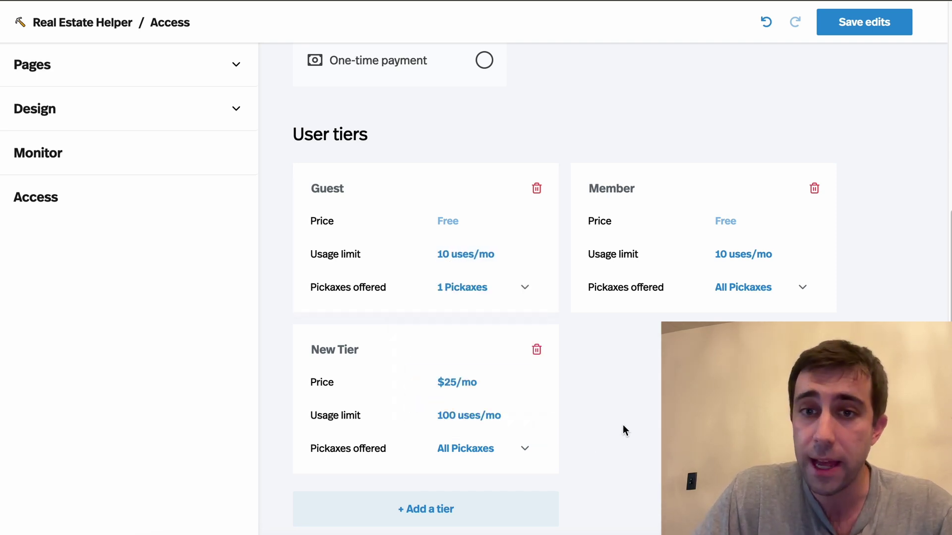
{"action": "left_click", "coordinate": [725, 265]}
{"action": "left_click", "coordinate": [729, 483]}
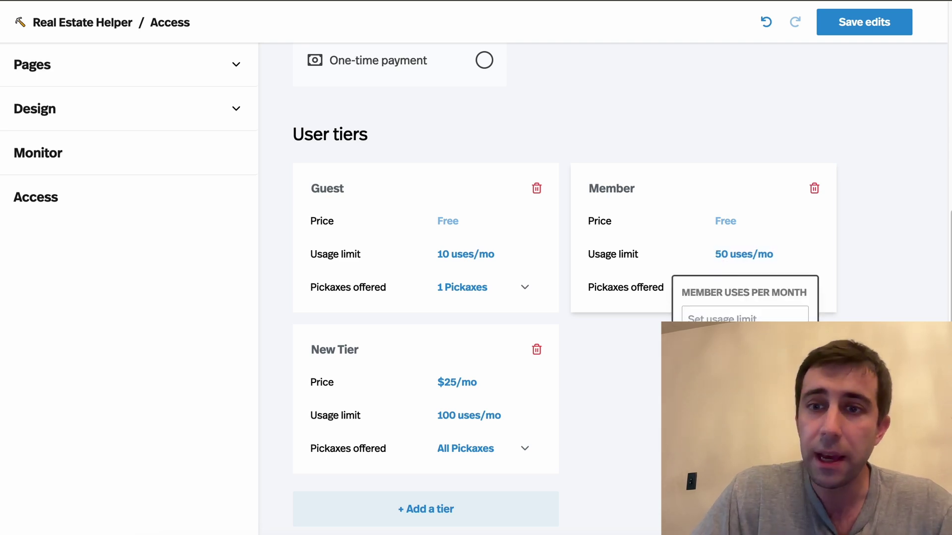
{"action": "left_click", "coordinate": [650, 330]}
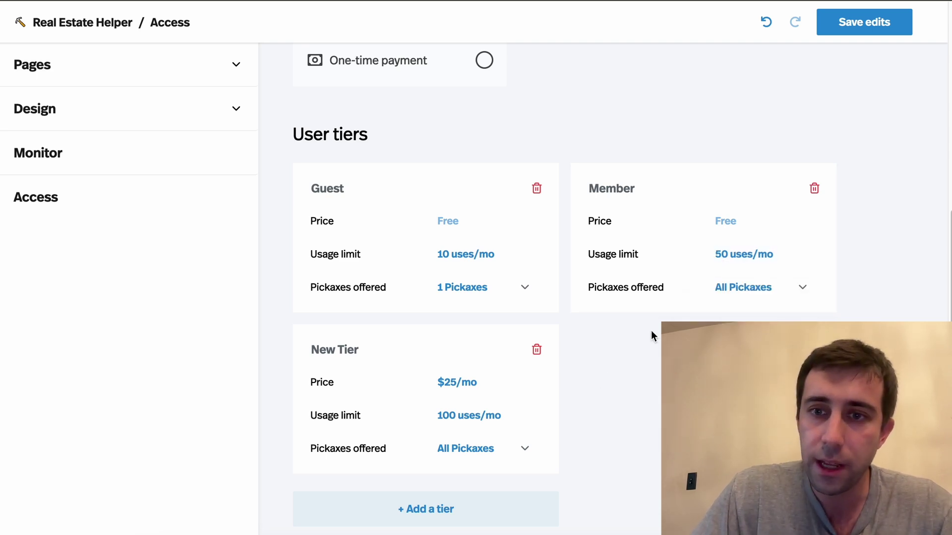
Give New Tier a $10/mo price with unlimited monthly uses
{"action": "left_click", "coordinate": [474, 392]}
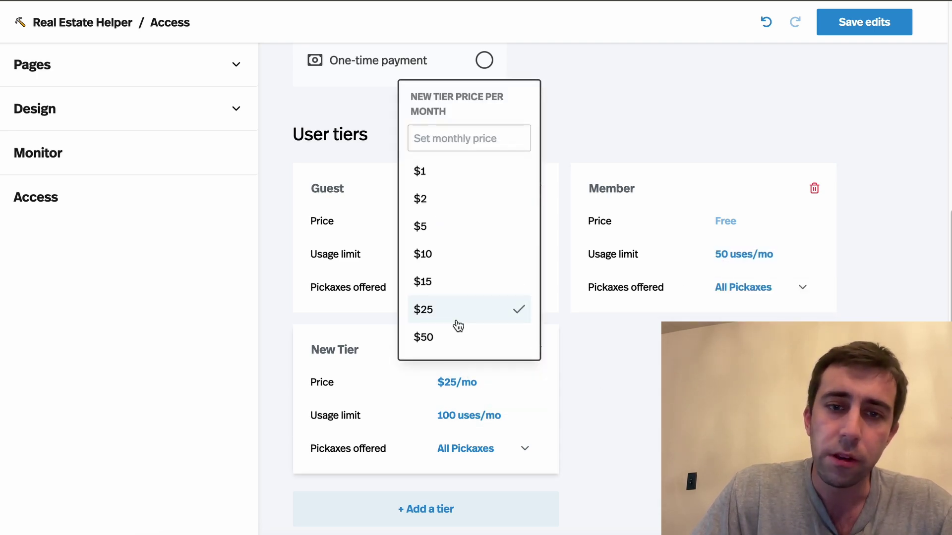
{"action": "left_click", "coordinate": [436, 248]}
{"action": "left_click", "coordinate": [597, 413]}
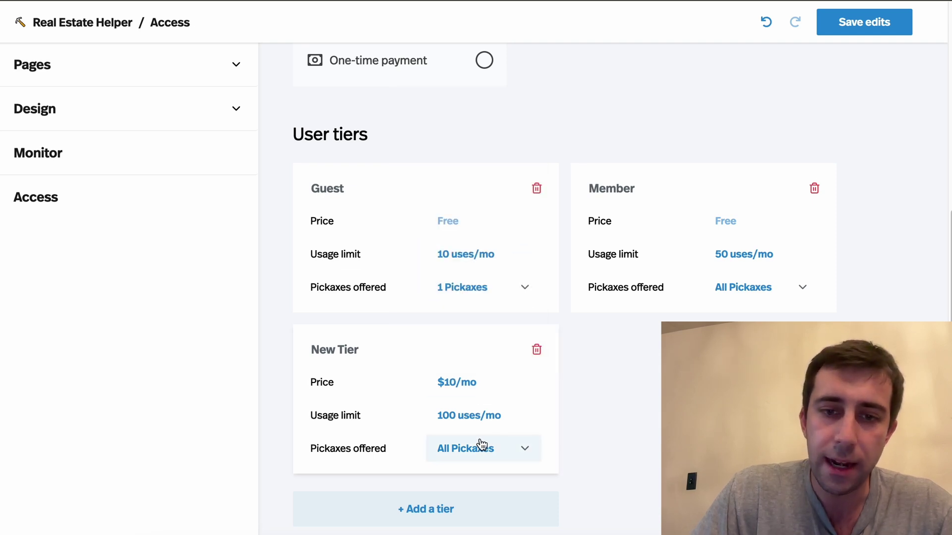
{"action": "left_click", "coordinate": [480, 417]}
{"action": "left_click", "coordinate": [450, 384]}
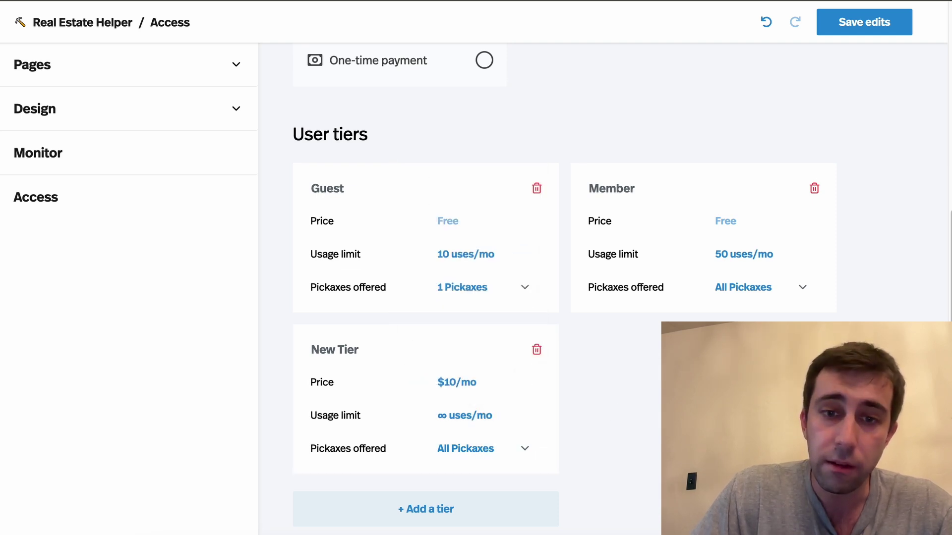
Add a new tier priced at $50/mo and name it Pro
{"action": "left_click", "coordinate": [454, 512]}
{"action": "scroll", "coordinate": [588, 468], "scroll_direction": "down", "scroll_amount": 2}
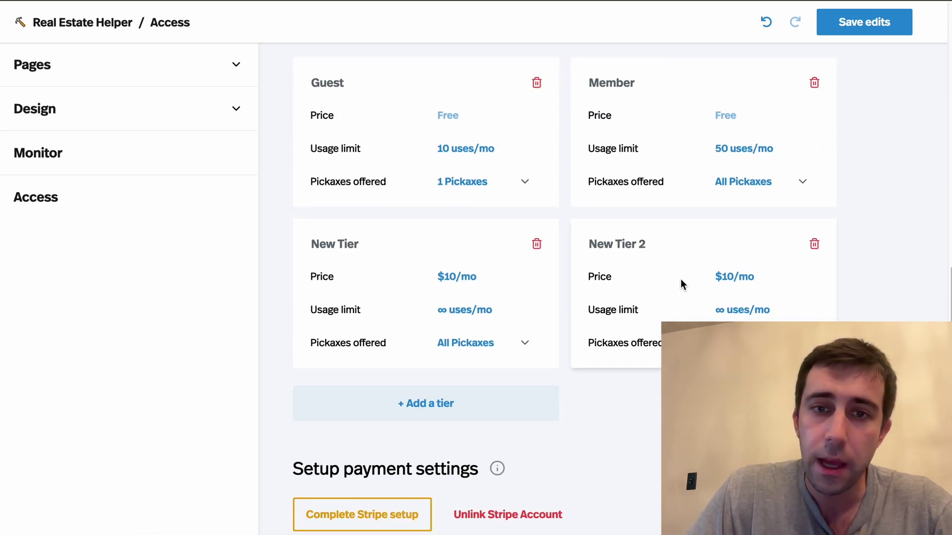
{"action": "left_click", "coordinate": [725, 278]}
{"action": "left_click", "coordinate": [596, 267]}
{"action": "left_click", "coordinate": [623, 240]}
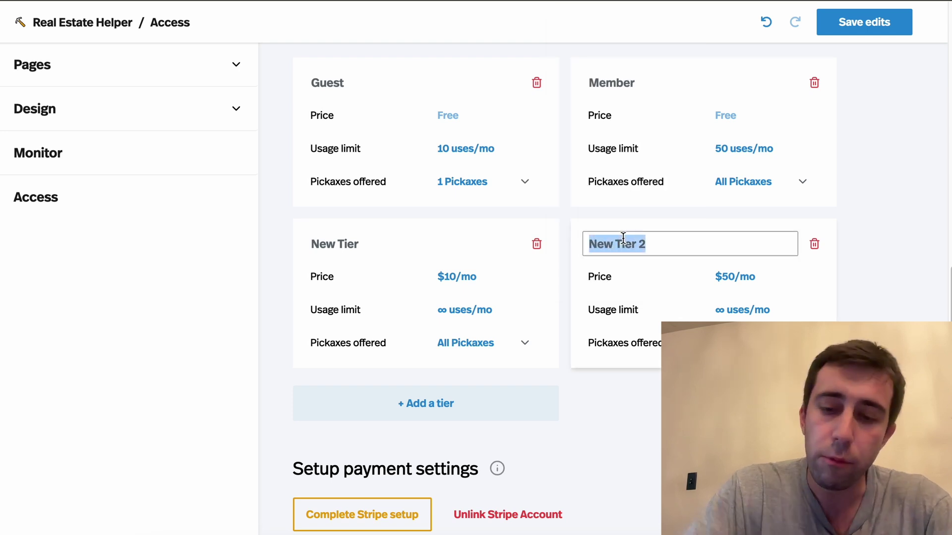
{"action": "type", "text": "Pro"}
Start renaming the $10 tier to 'Advanced', then delete that tier
{"action": "left_click", "coordinate": [368, 248]}
{"action": "type", "text": "Ad"}
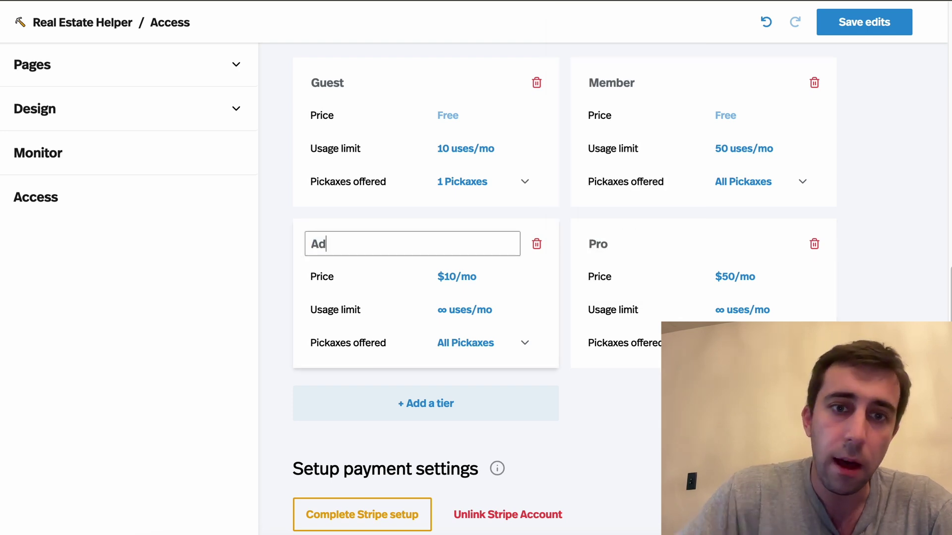
{"action": "type", "text": "va ced"}
{"action": "key", "text": "BackSpace"}
{"action": "key", "text": "BackSpace"}
{"action": "key", "text": "BackSpace"}
{"action": "key", "text": "BackSpace"}
{"action": "left_click", "coordinate": [536, 244]}
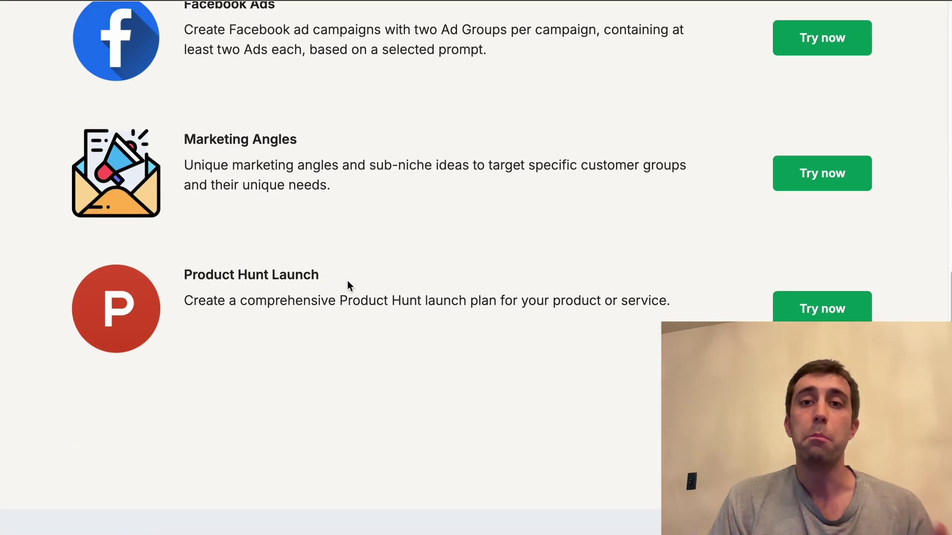
Browse the example studios and open Ministry Mind's Kids Ministry Lesson Assistant tool
{"action": "scroll", "coordinate": [350, 286], "scroll_direction": "down", "scroll_amount": 10}
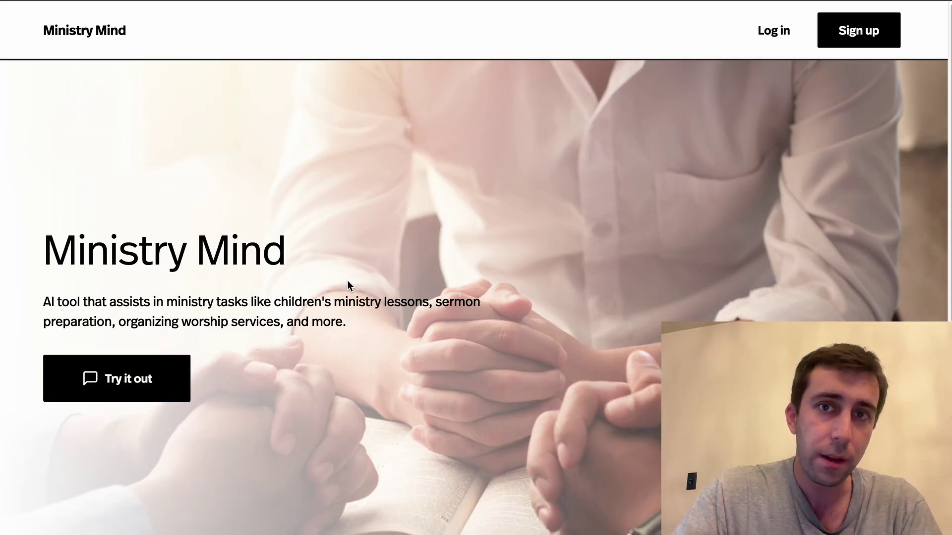
{"action": "scroll", "coordinate": [350, 301], "scroll_direction": "down", "scroll_amount": 1}
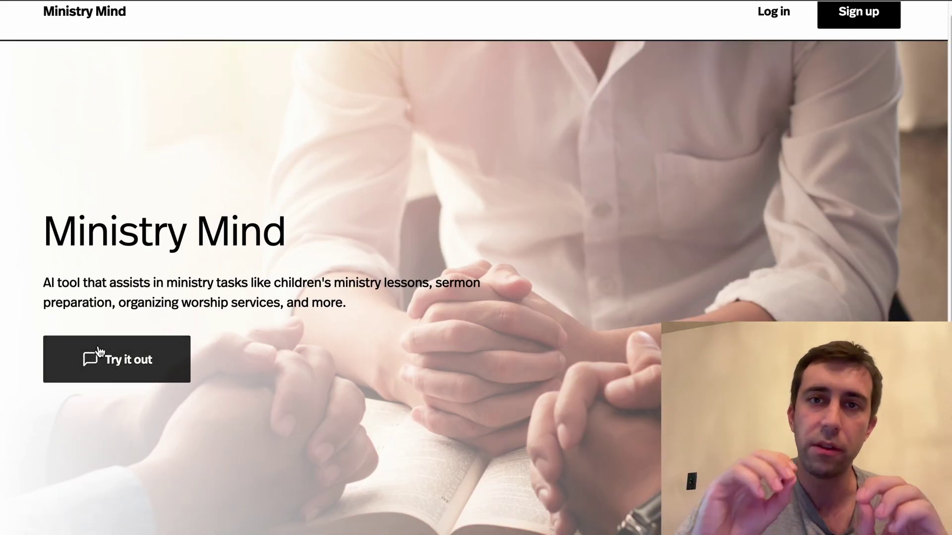
{"action": "left_click", "coordinate": [174, 338]}
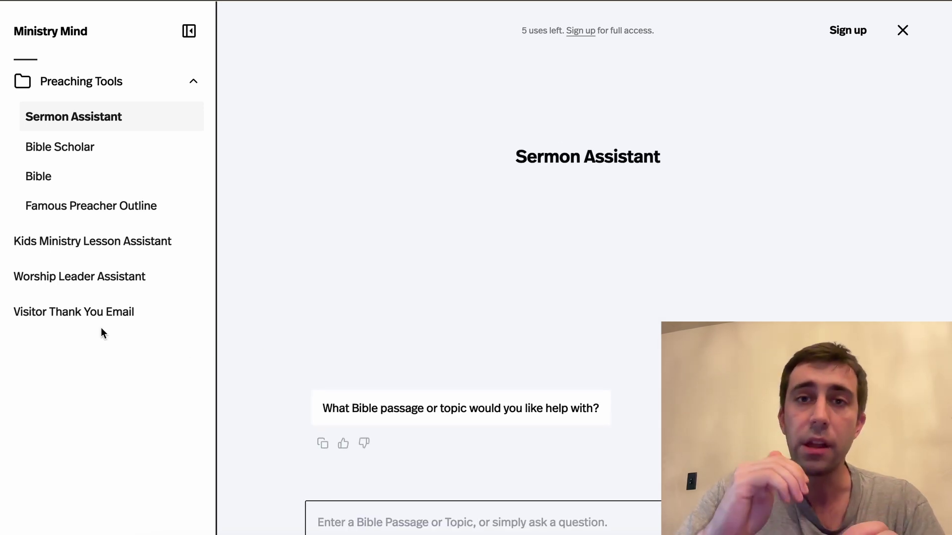
{"action": "left_click", "coordinate": [66, 248]}
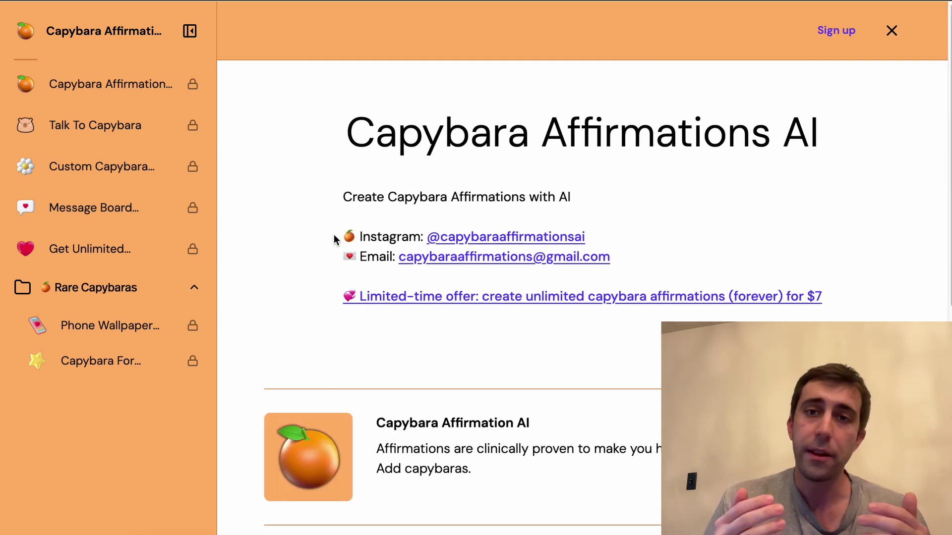
Open the Capybara Affirmation AI tool, which shows as access restricted with 0 uses
{"action": "scroll", "coordinate": [331, 243], "scroll_direction": "down", "scroll_amount": 3}
{"action": "scroll", "coordinate": [344, 265], "scroll_direction": "down", "scroll_amount": 4}
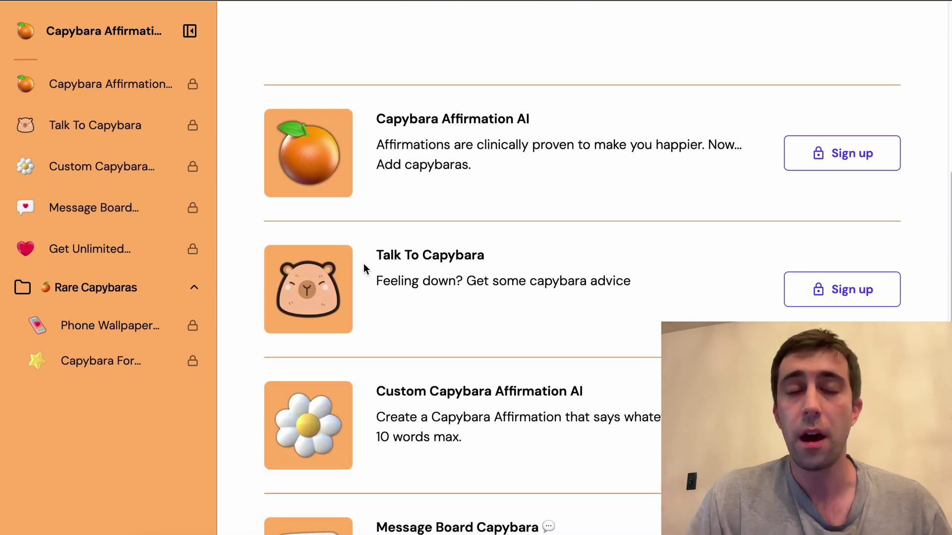
{"action": "scroll", "coordinate": [366, 267], "scroll_direction": "down", "scroll_amount": 3}
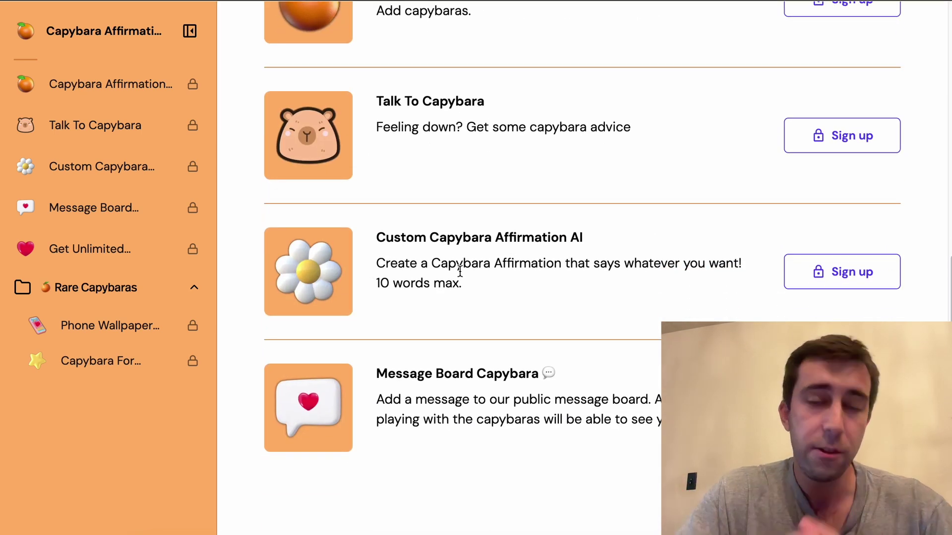
{"action": "scroll", "coordinate": [458, 267], "scroll_direction": "up", "scroll_amount": 10}
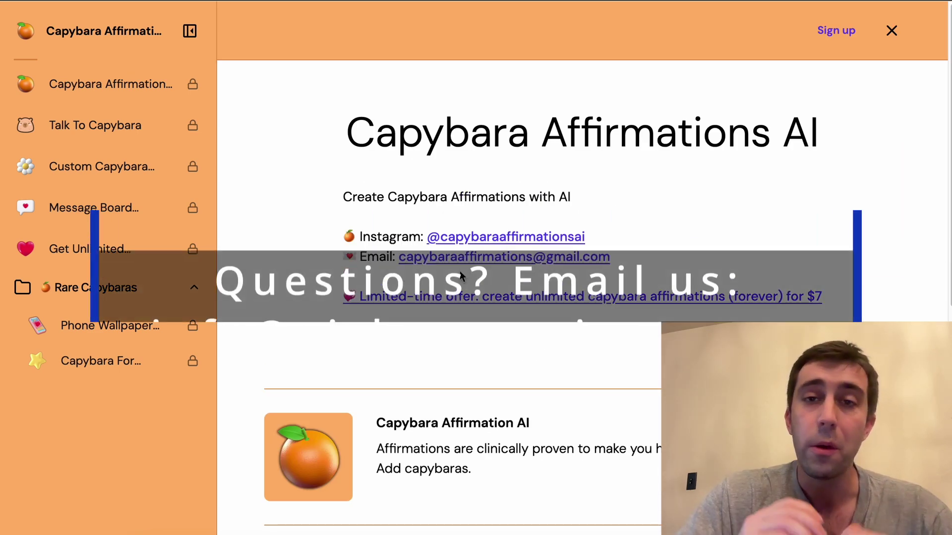
{"action": "left_click", "coordinate": [111, 91]}
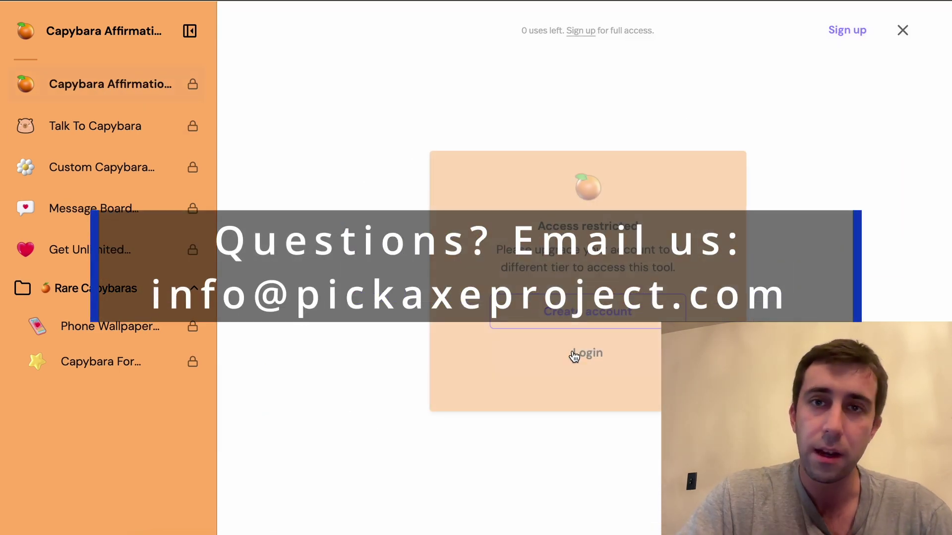